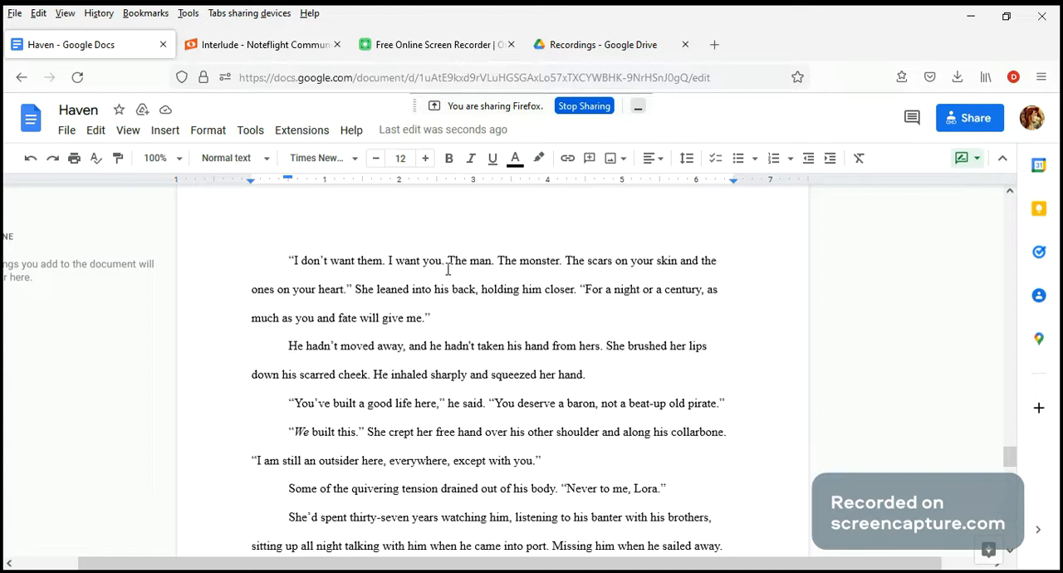
# Step: Review the dialogue passage from "I don't want them" through "not a beat-up old pirate", highlighting the sentences under discussion
pyautogui.scroll(4, 444, 272)
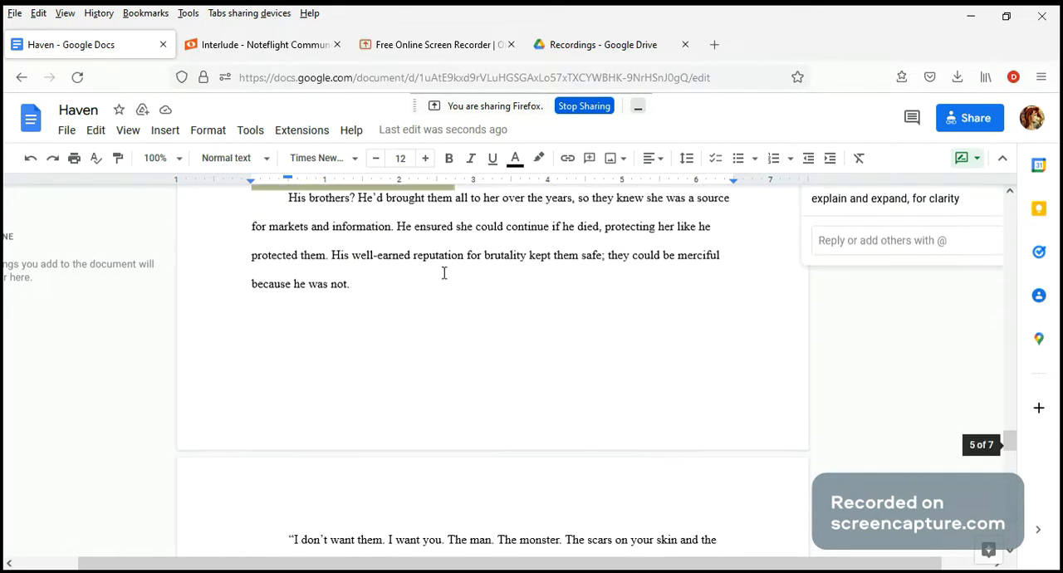
pyautogui.scroll(-4, 444, 272)
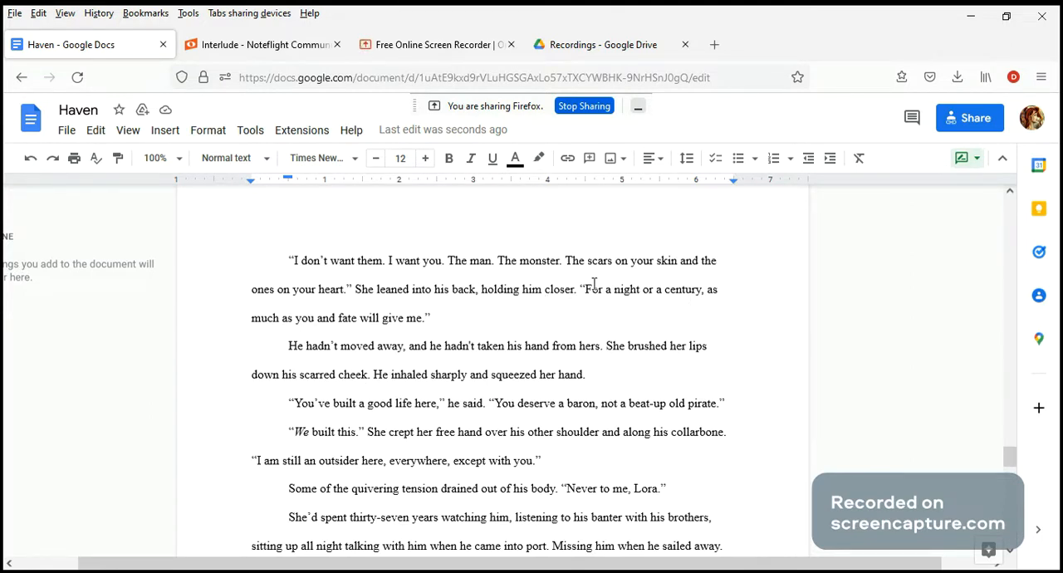
pyautogui.moveTo(584, 289); pyautogui.dragTo(597, 326)
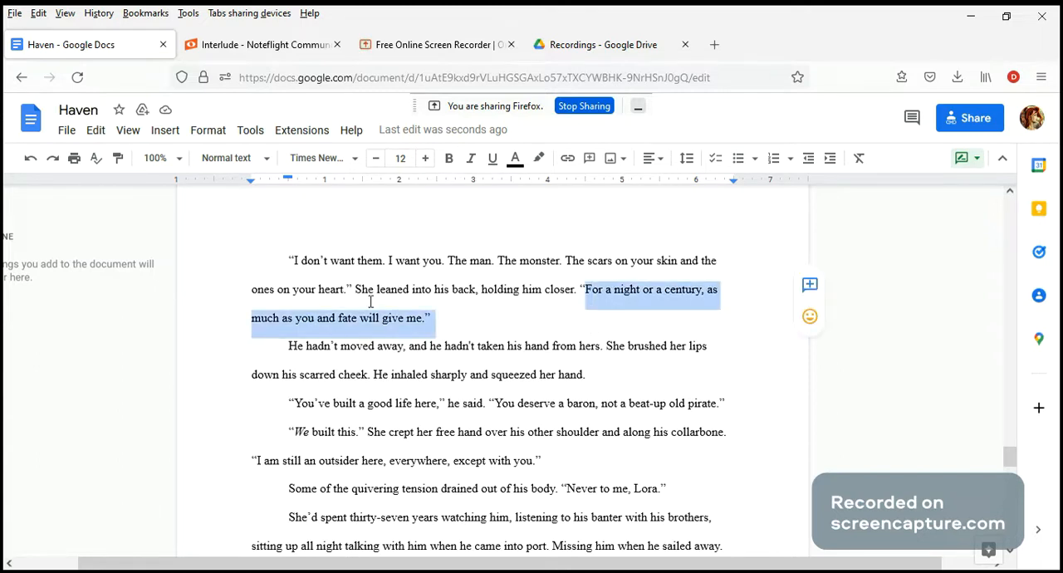
pyautogui.moveTo(356, 291); pyautogui.dragTo(579, 291)
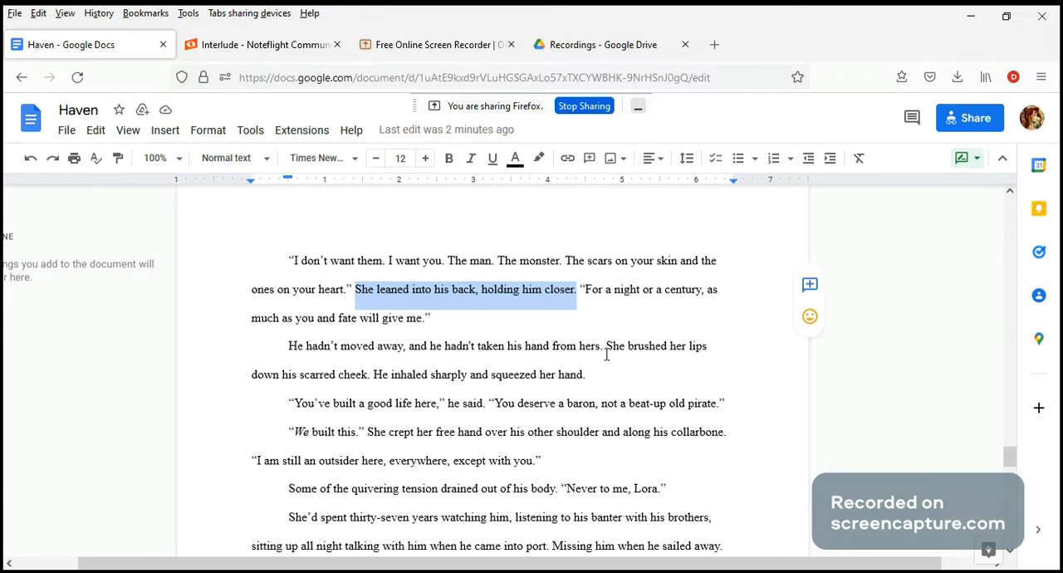
pyautogui.moveTo(373, 375); pyautogui.dragTo(583, 381)
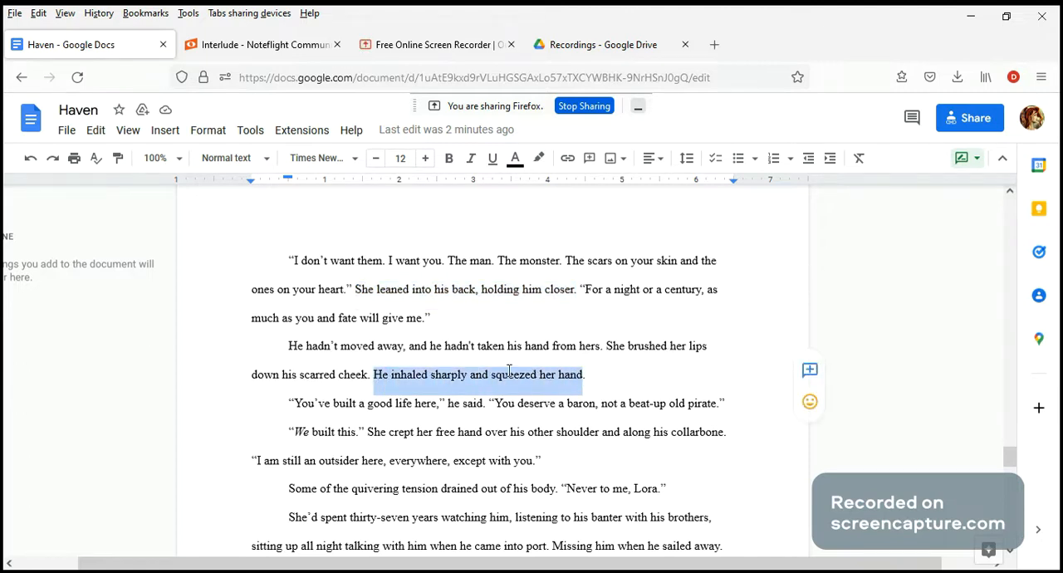
pyautogui.scroll(-2, 606, 372)
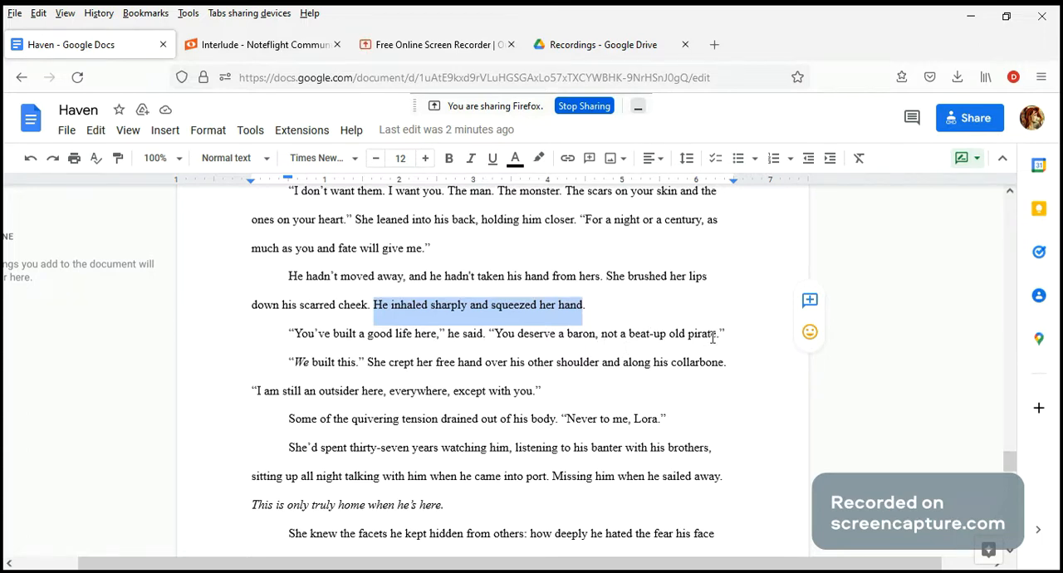
pyautogui.moveTo(599, 334); pyautogui.dragTo(712, 335)
pyautogui.moveTo(495, 334); pyautogui.dragTo(719, 337)
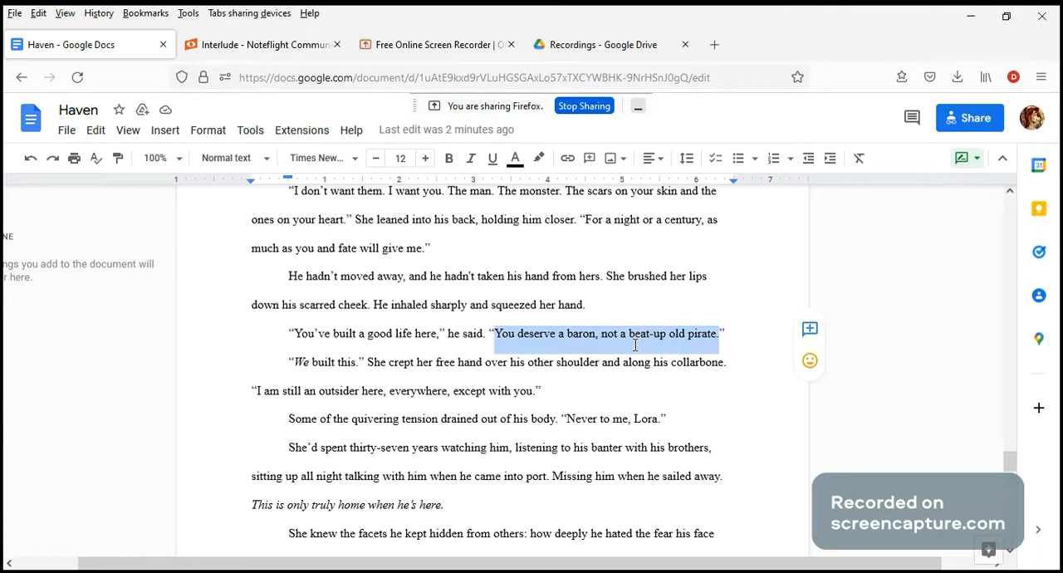
# Step: Post the comment "in a somewhat breathless voice" on the space after "he said." in the "You've built a good life here" line
pyautogui.moveTo(483, 333); pyautogui.dragTo(491, 333)
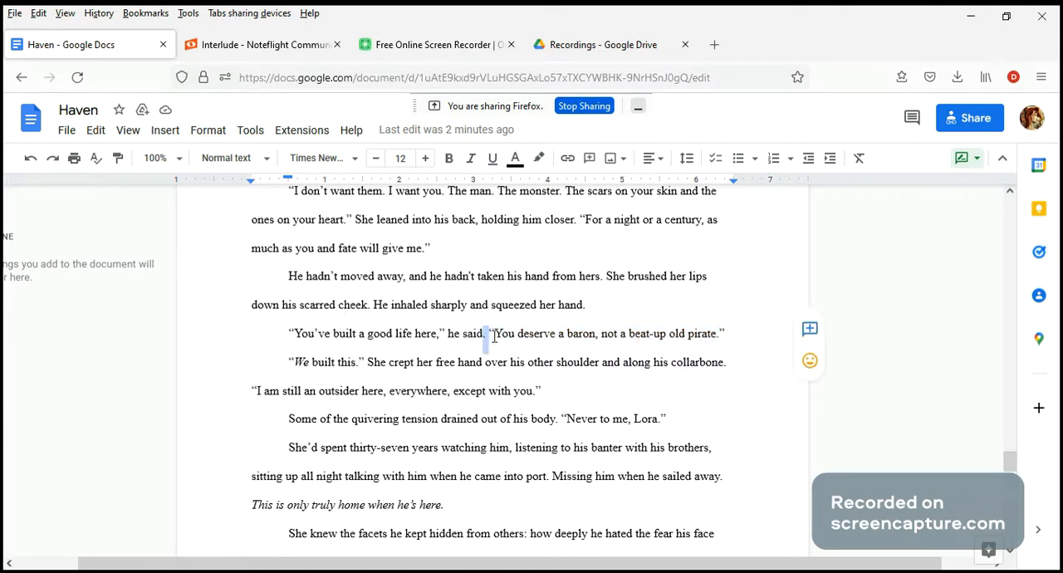
pyautogui.click(810, 329)
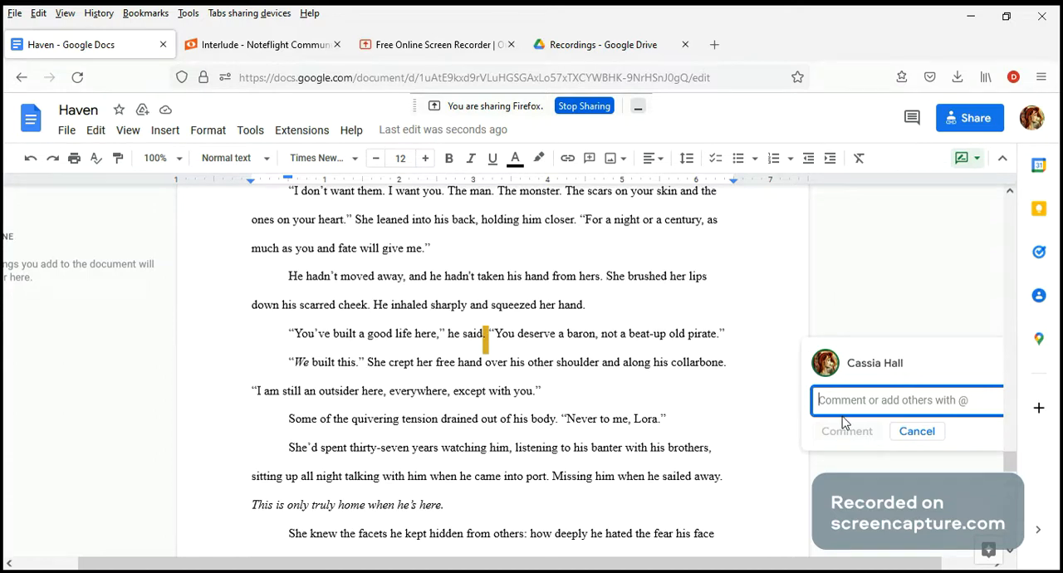
pyautogui.write('in a s')
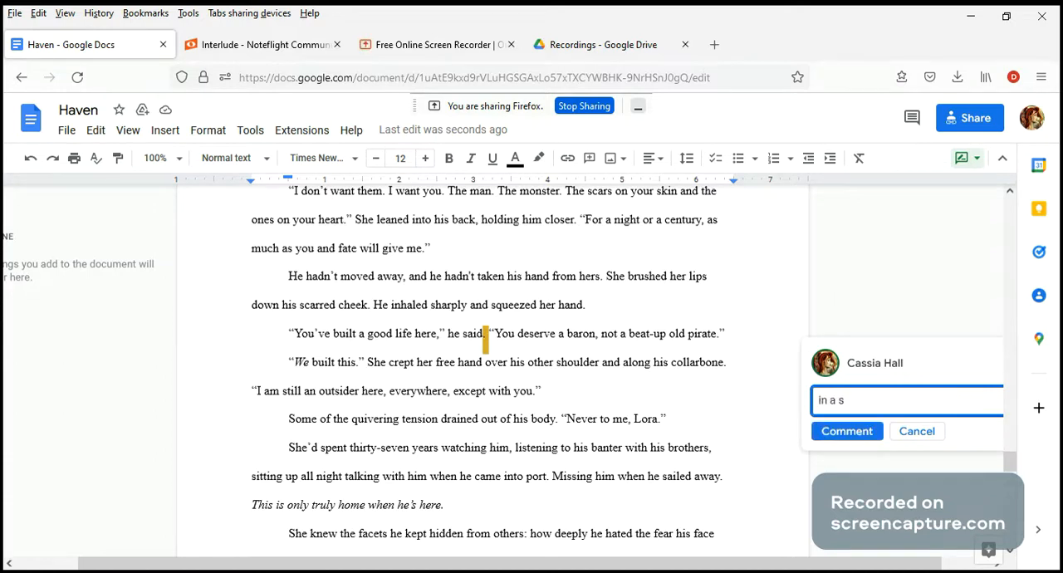
pyautogui.write('omewhat breathless voice')
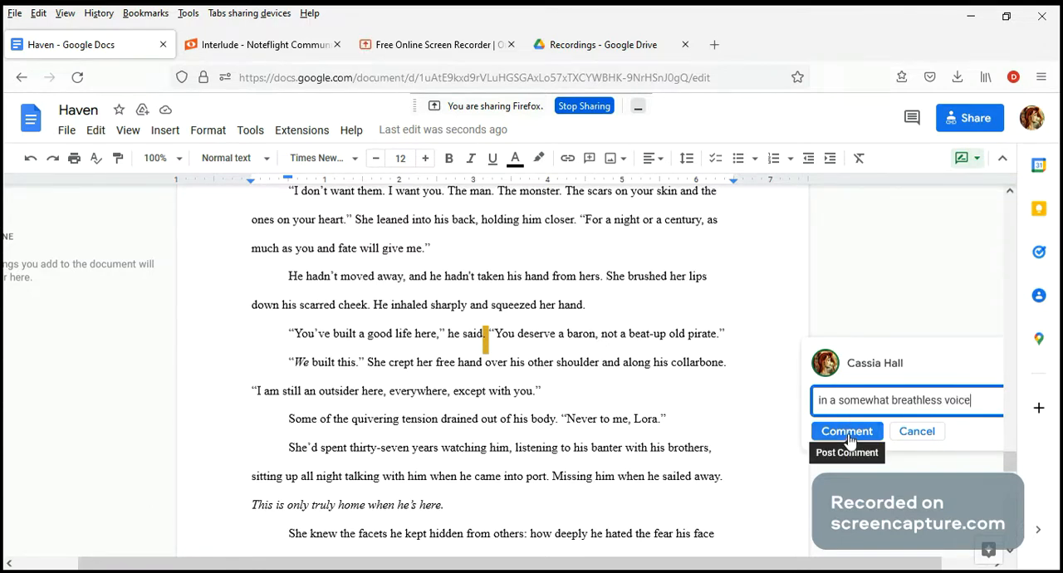
pyautogui.click(849, 435)
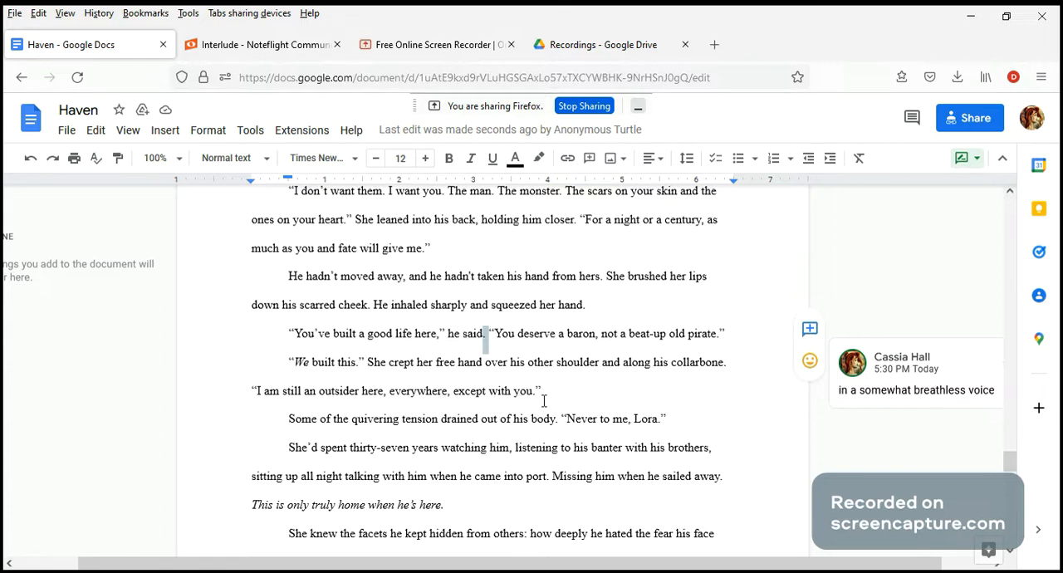
# Step: Suggest moving "only" from before "truly" to after "home" in the italic sentence "This is only truly home when he's here."
pyautogui.scroll(-2, 422, 394)
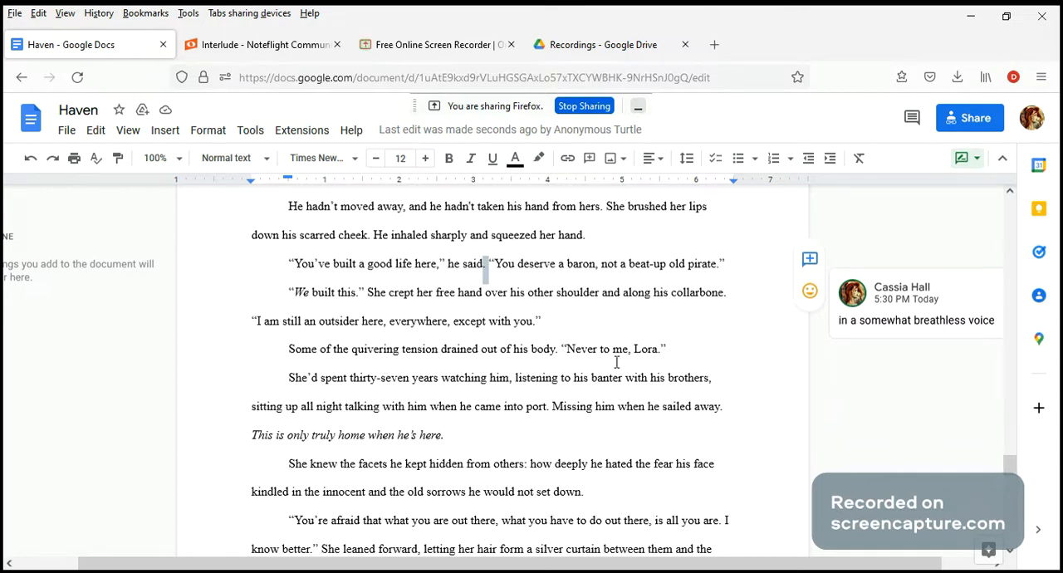
pyautogui.moveTo(351, 353); pyautogui.dragTo(401, 359)
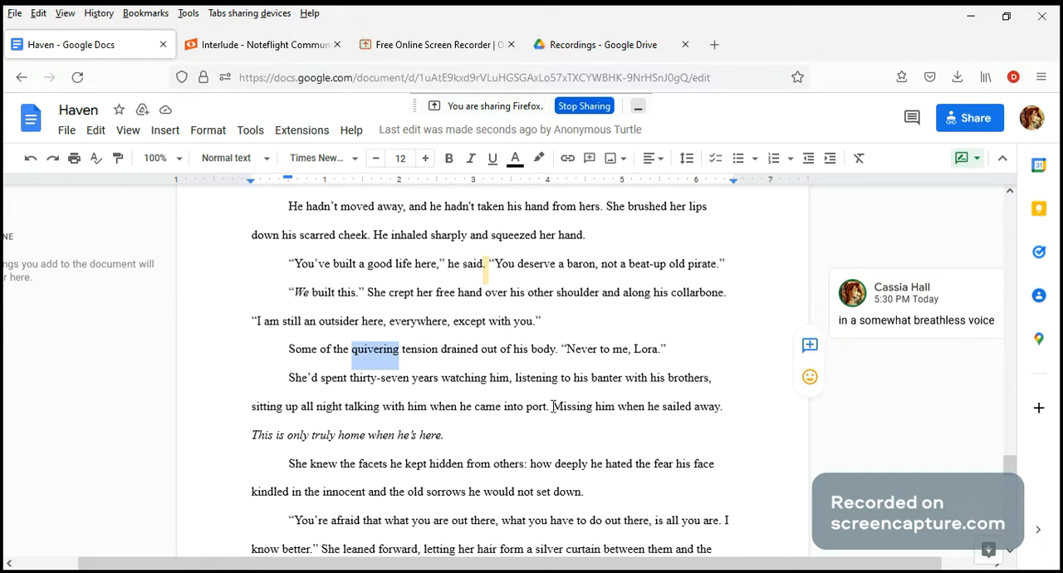
pyautogui.moveTo(553, 412); pyautogui.dragTo(729, 412)
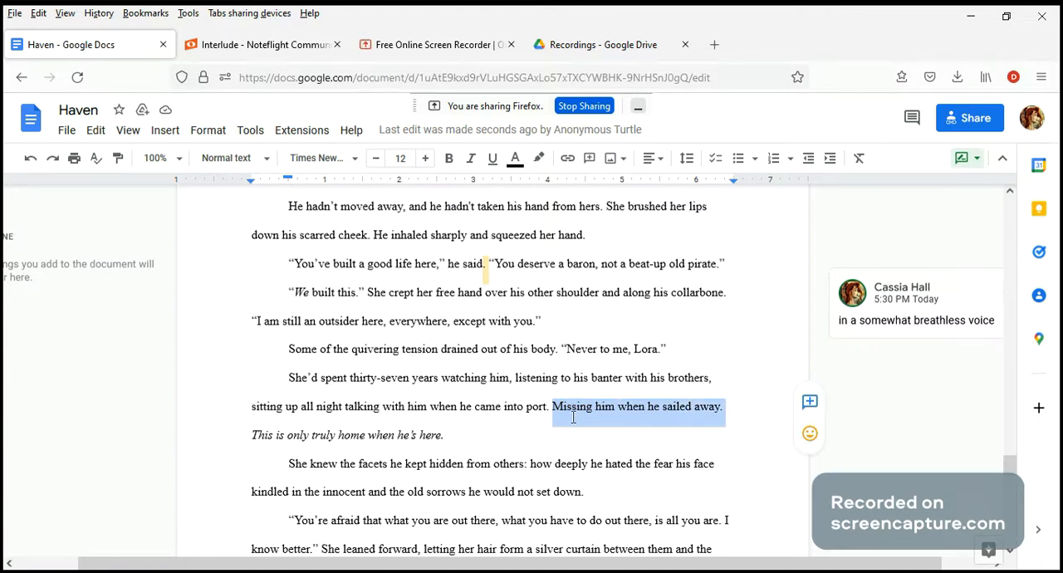
pyautogui.moveTo(252, 441); pyautogui.dragTo(462, 450)
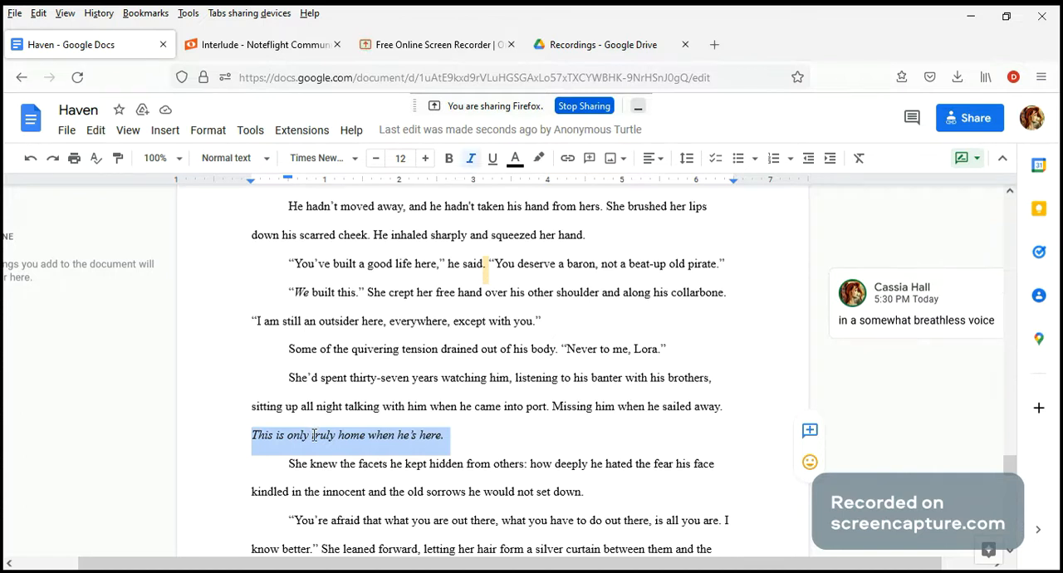
pyautogui.moveTo(313, 436); pyautogui.dragTo(290, 441)
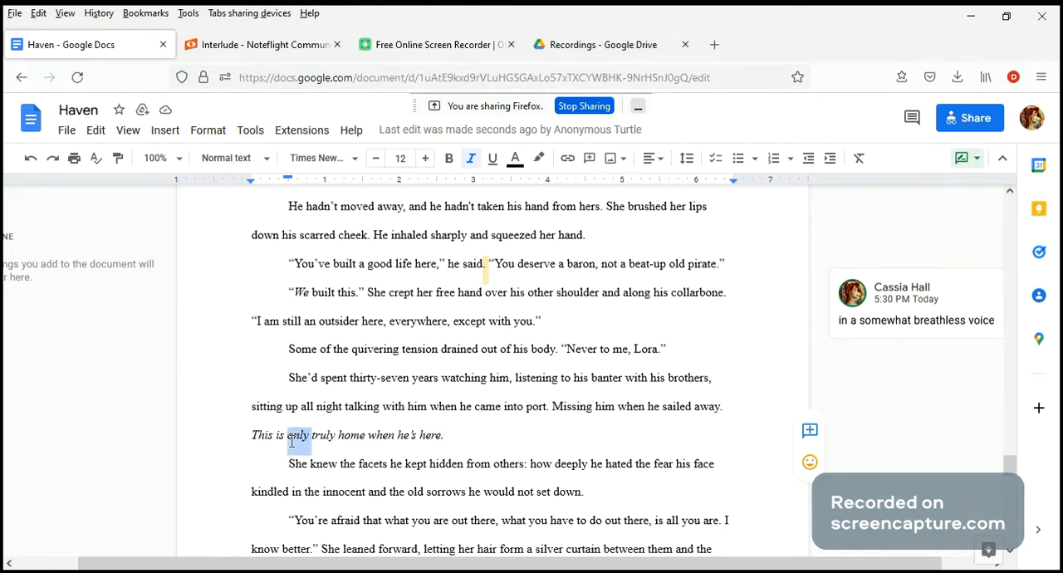
pyautogui.press('BackSpace')
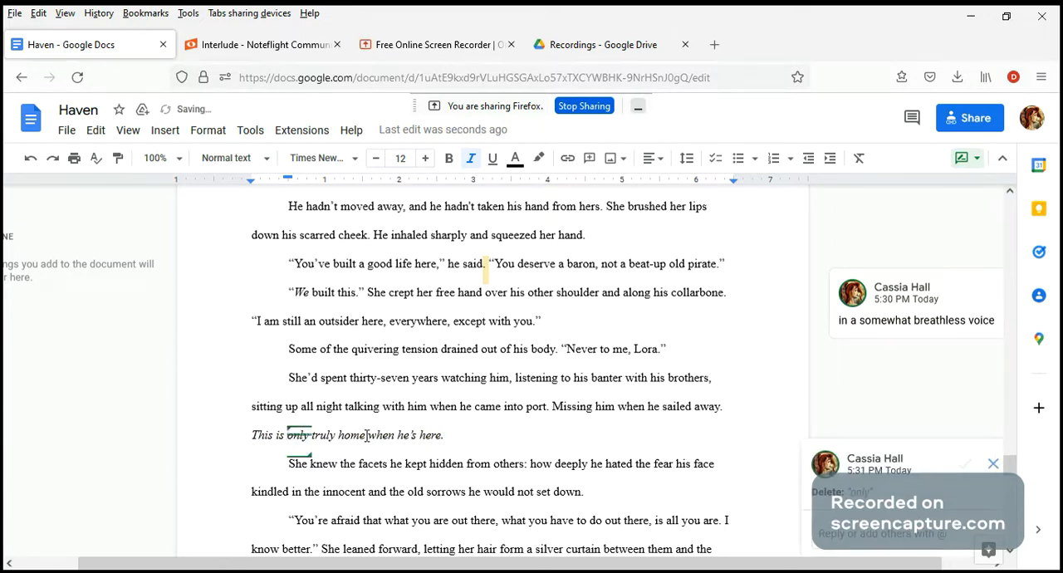
pyautogui.click(366, 435)
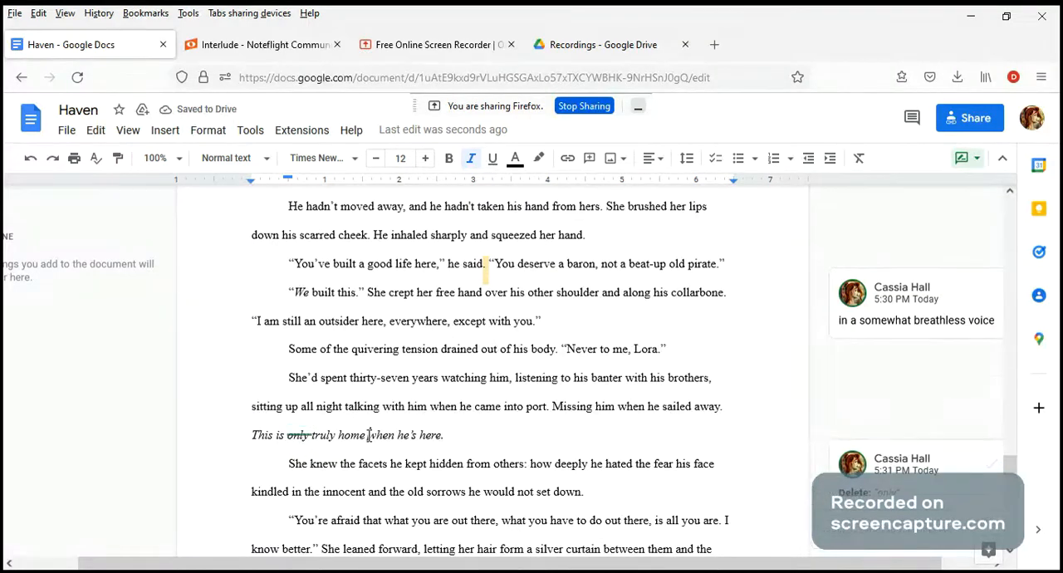
pyautogui.write('only')
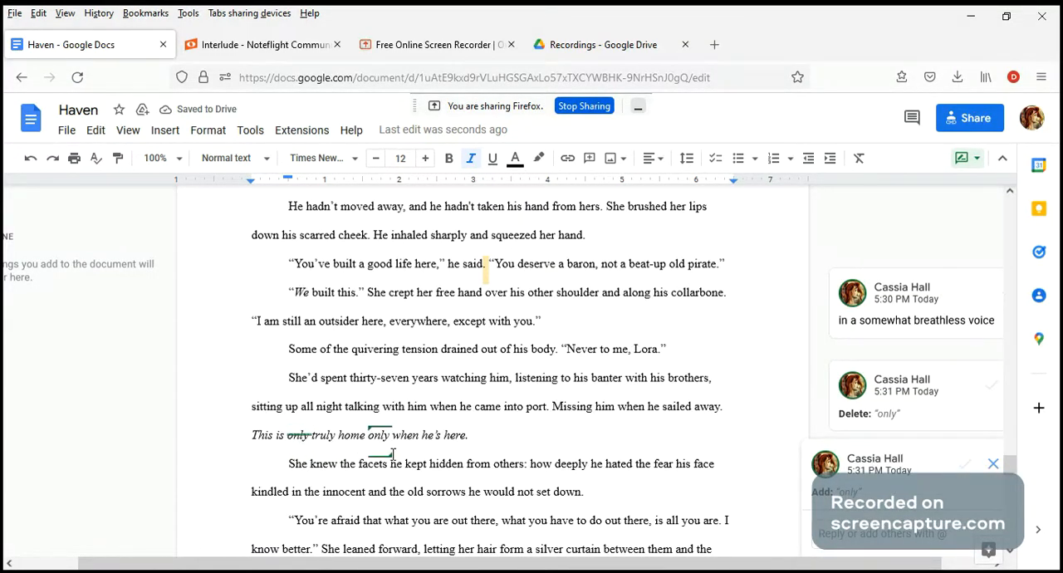
pyautogui.moveTo(478, 437); pyautogui.dragTo(248, 437)
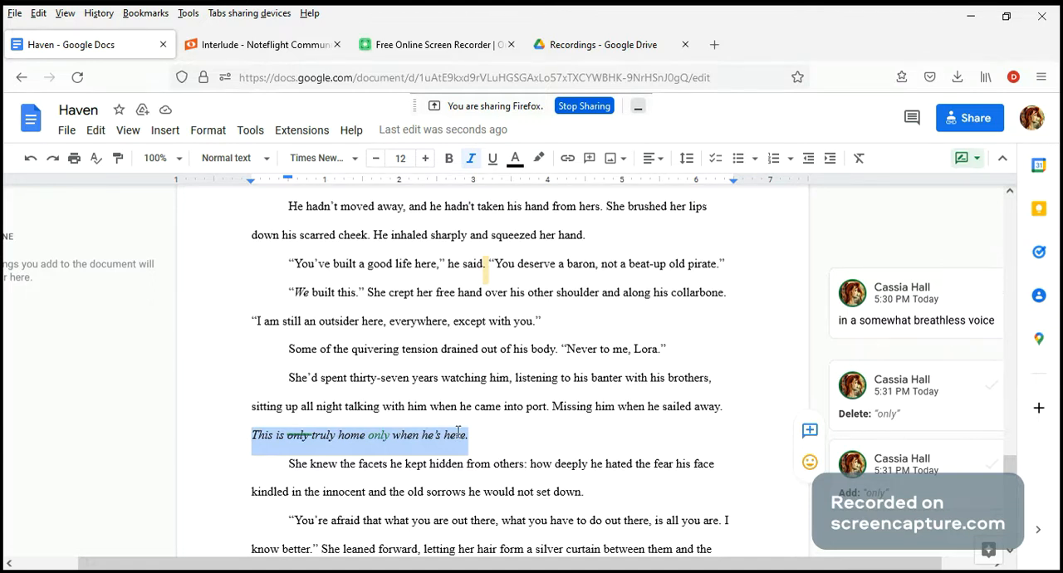
pyautogui.click(502, 437)
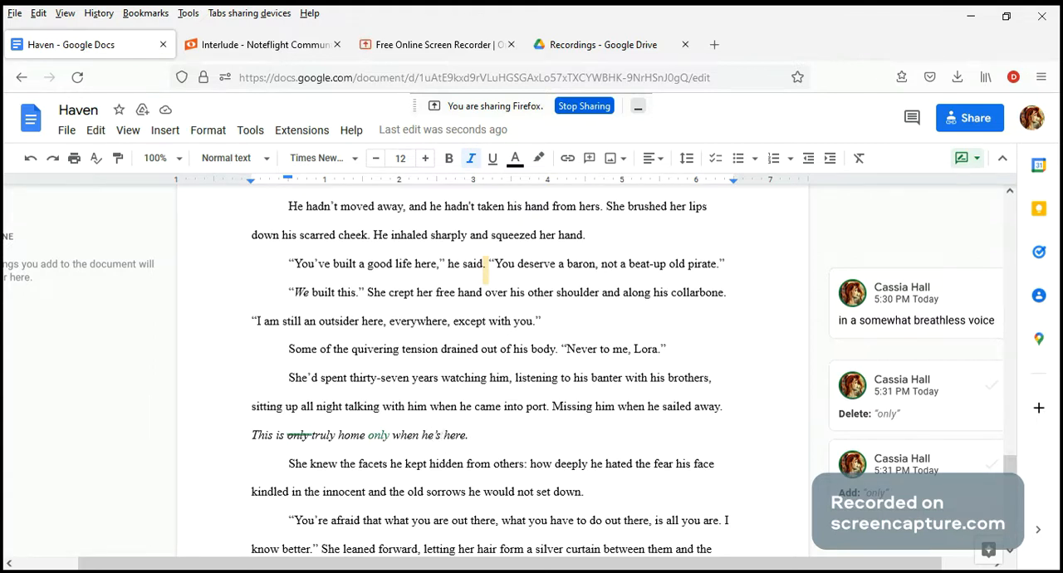
# Step: Suggest replacing "he's" with "you're" in the italic thought about home
pyautogui.doubleClick(428, 435)
pyautogui.press('Delete')
pyautogui.write("you're")
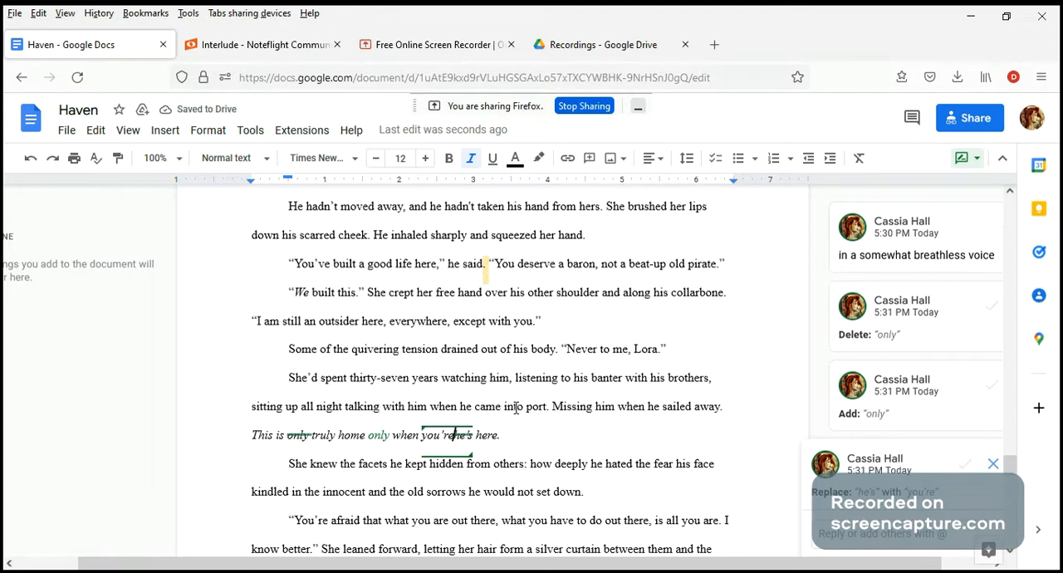
# Step: Suggest adding a comma after "innocent" in the sentence about the fear his face kindled
pyautogui.scroll(-2, 515, 406)
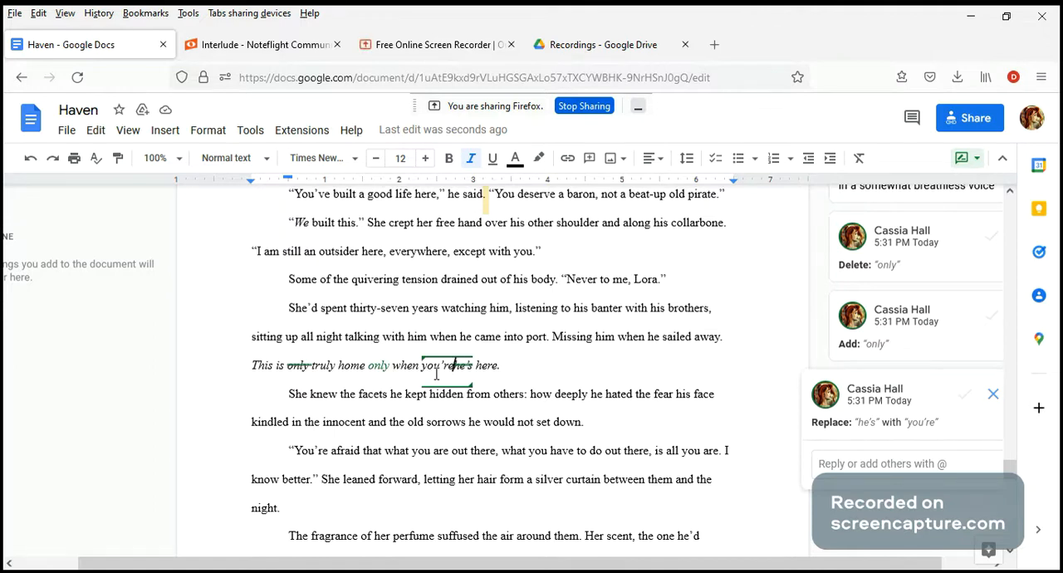
pyautogui.scroll(-3, 436, 374)
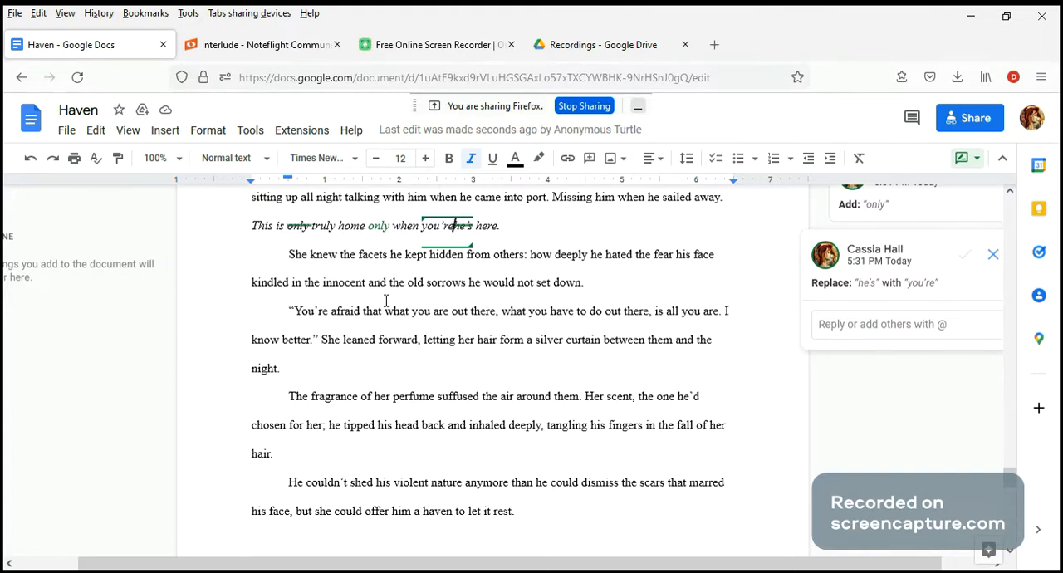
pyautogui.click(366, 285)
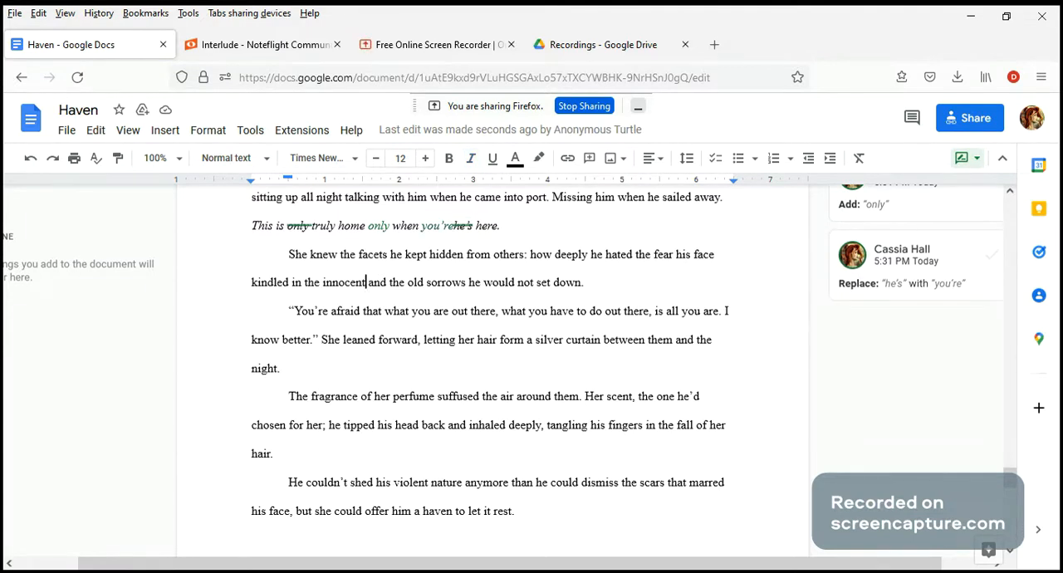
pyautogui.write(',')
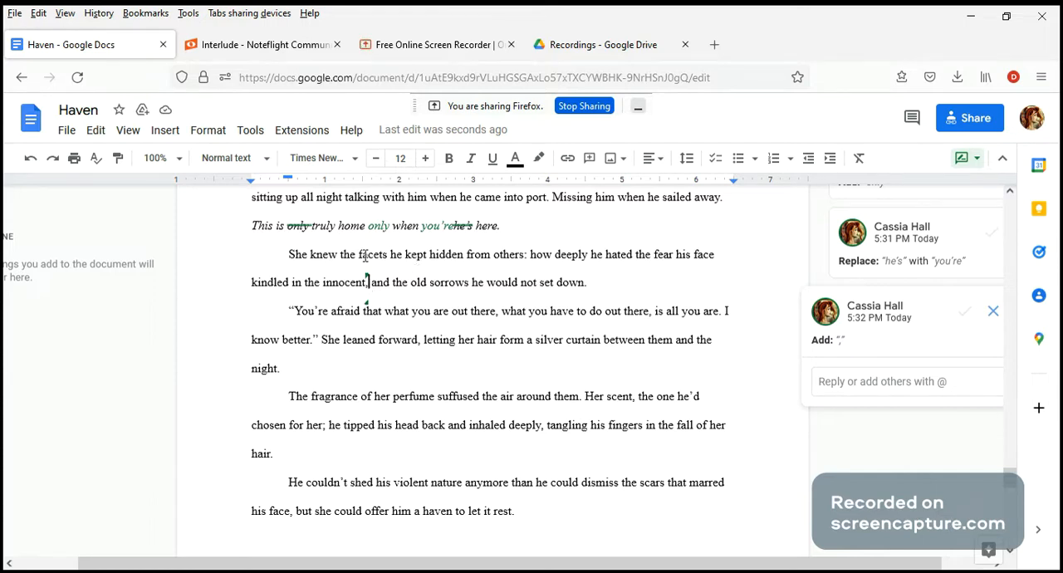
# Step: Suggest deleting "She knew" before "the facets he kept hidden" and inserting lowercase "she knew" after the colon, before "how deeply"
pyautogui.moveTo(359, 255); pyautogui.dragTo(387, 255)
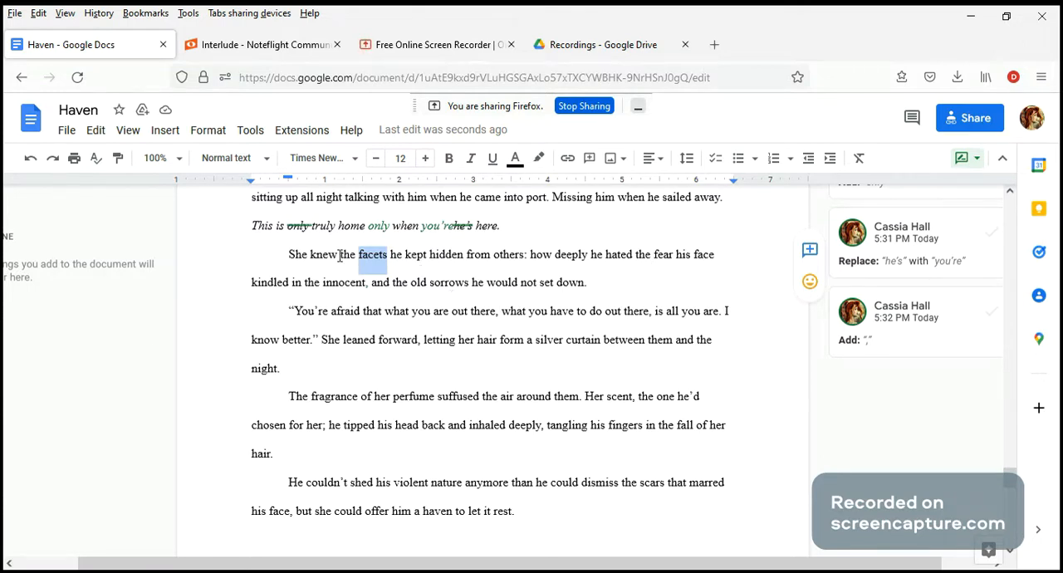
pyautogui.moveTo(338, 255); pyautogui.dragTo(288, 258)
pyautogui.hotkey('ctrl', 'c')
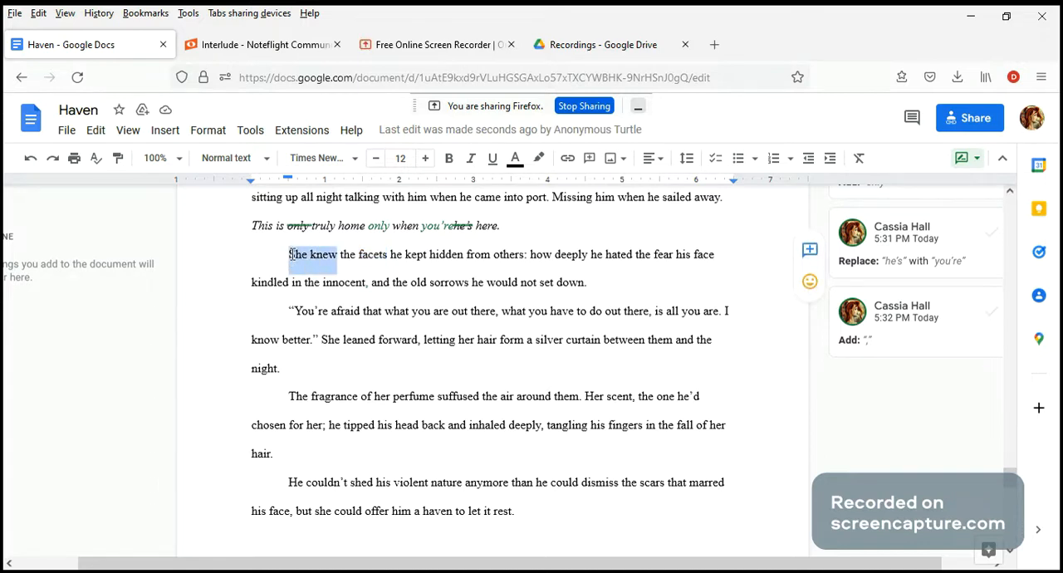
pyautogui.press('BackSpace')
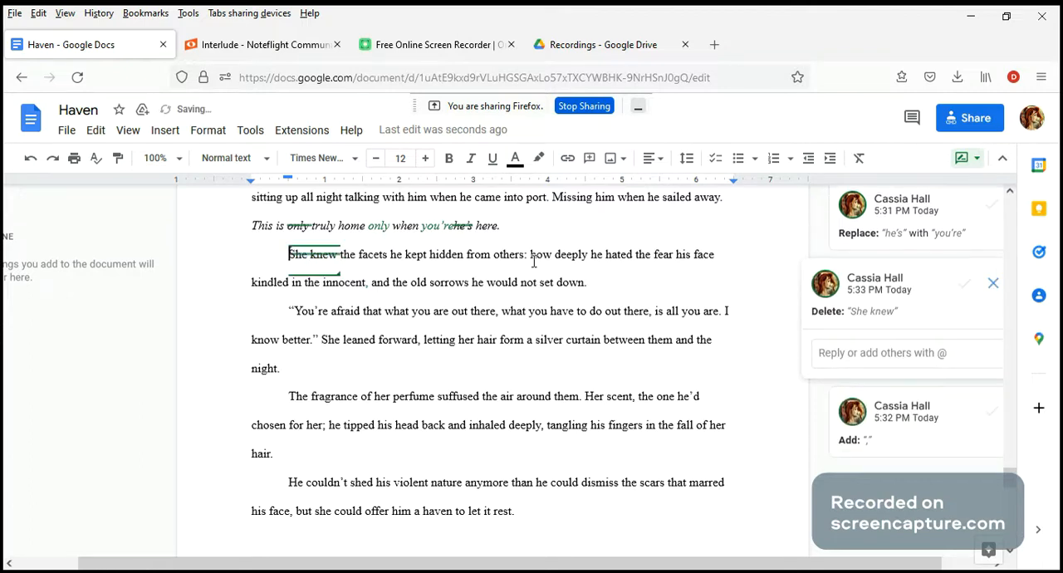
pyautogui.click(532, 254)
pyautogui.hotkey('ctrl', 'v')
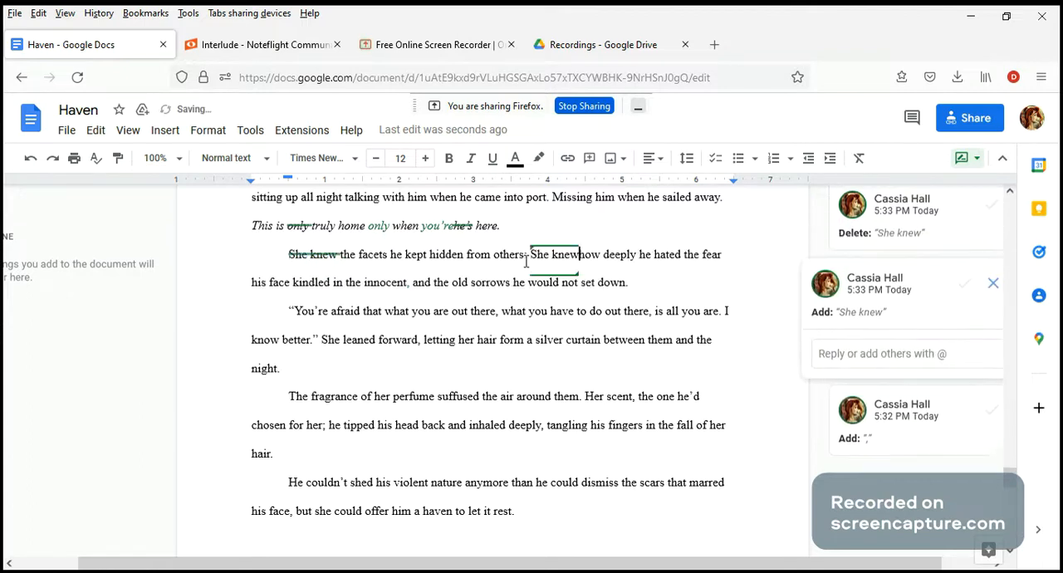
pyautogui.click(538, 255)
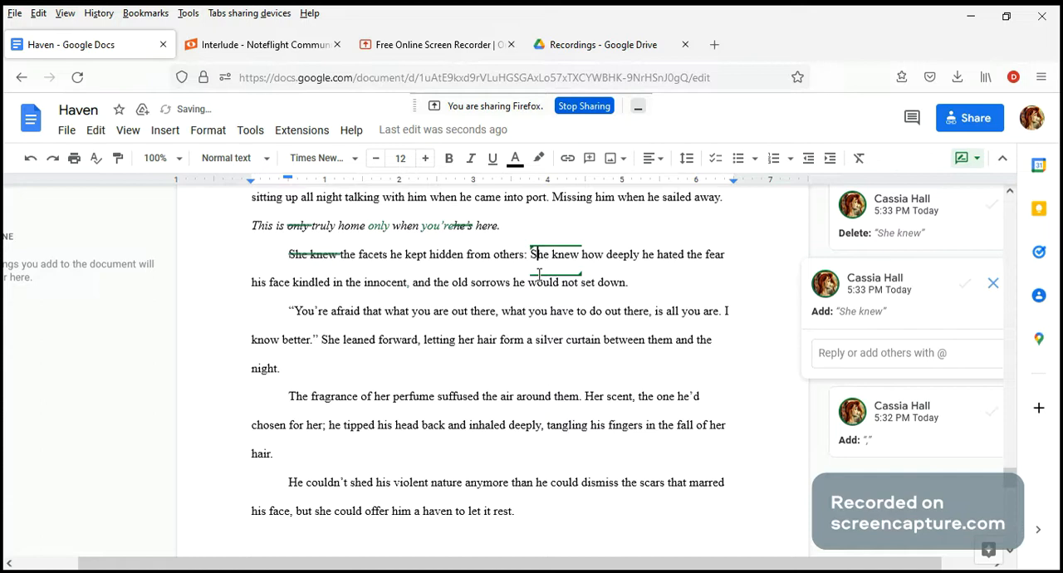
pyautogui.press('BackSpace')
pyautogui.press('Right')
pyautogui.write('s')
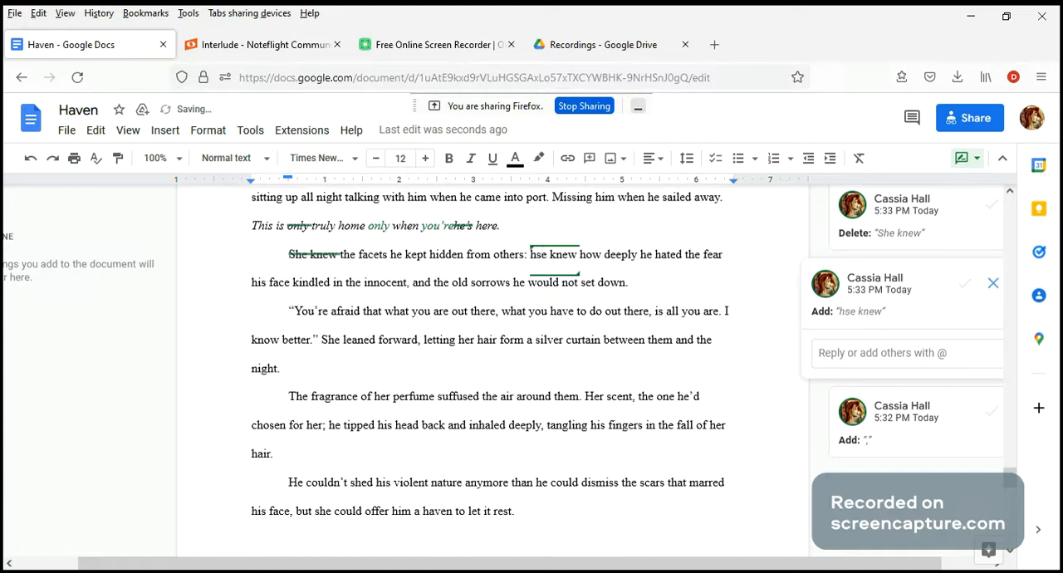
pyautogui.press('BackSpace')
pyautogui.press('BackSpace')
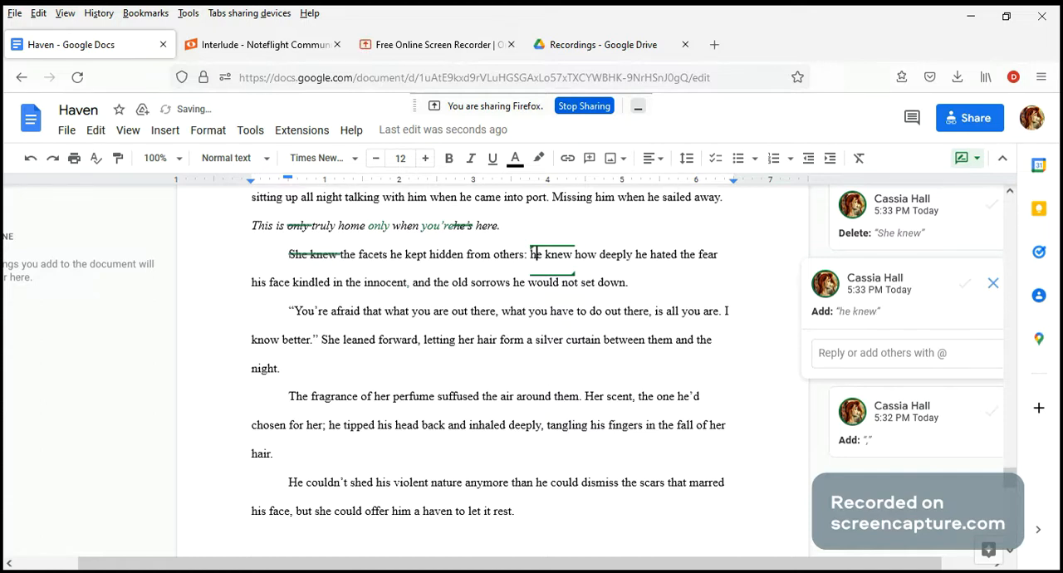
pyautogui.write('sh')
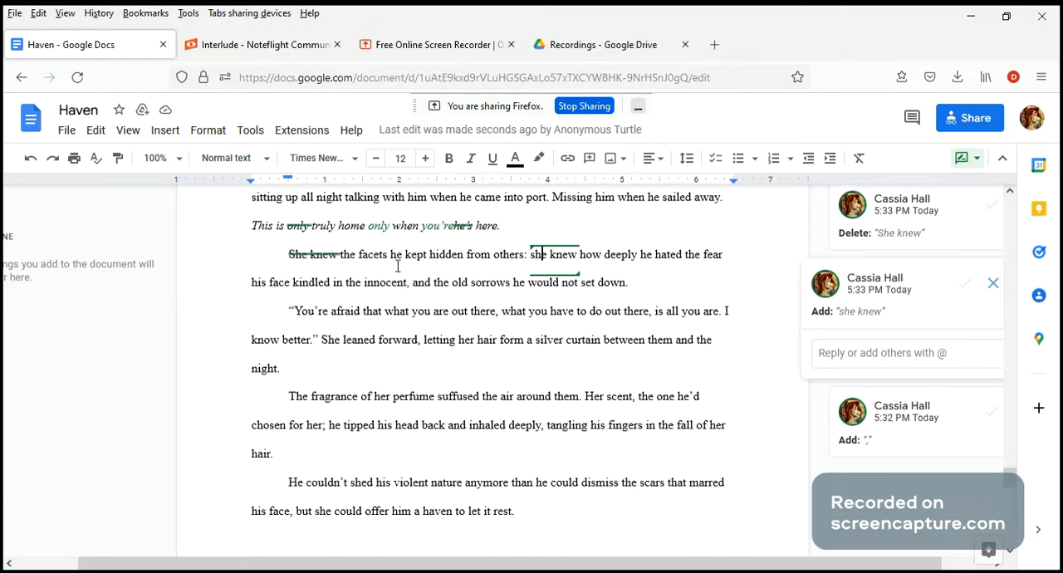
# Step: Suggest opening the sentence about the facets he kept hidden with "There were" in place of "She knew the"
pyautogui.click(343, 254)
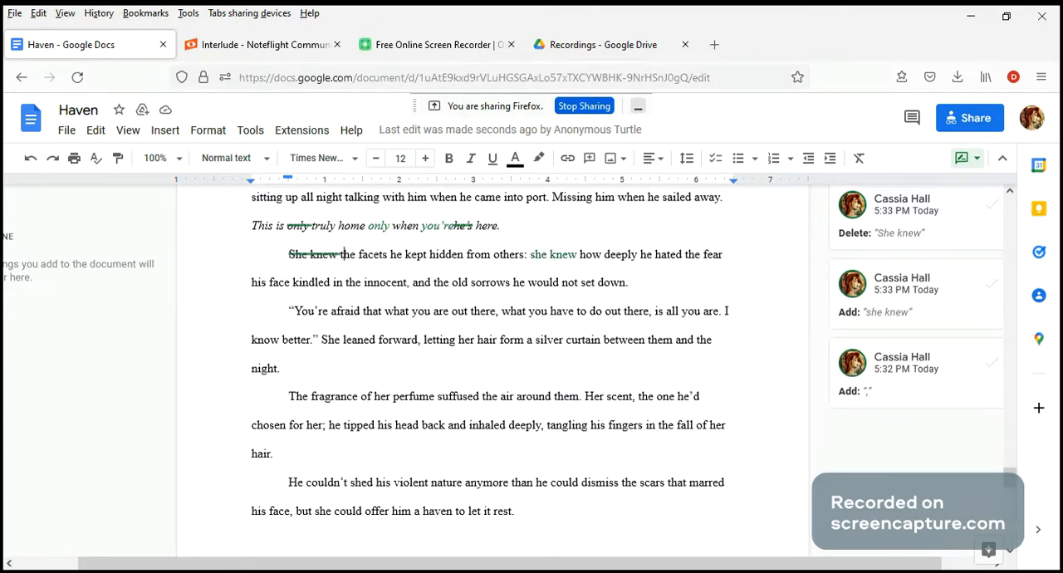
pyautogui.press('Delete')
pyautogui.write('T')
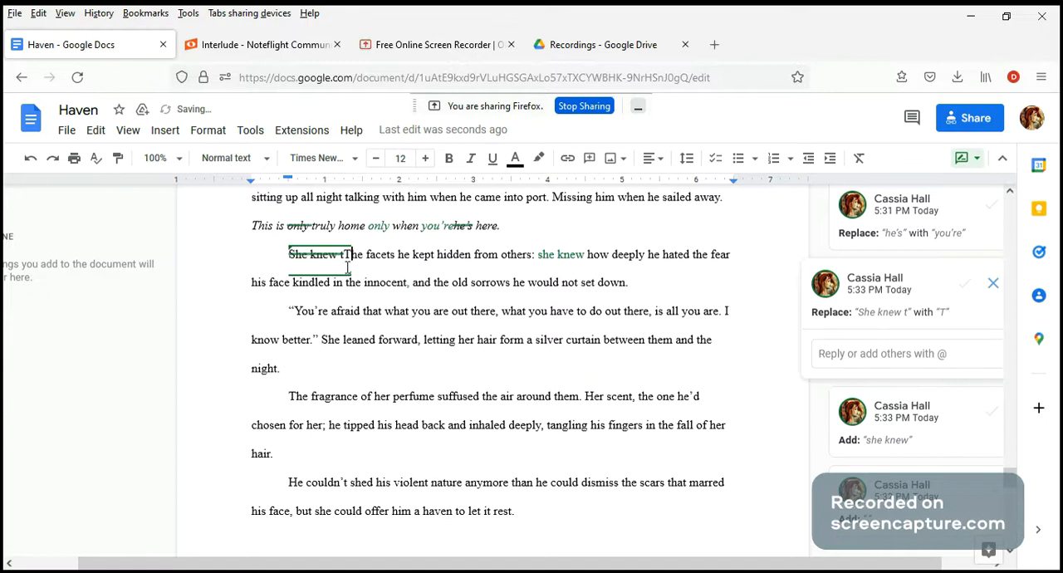
pyautogui.press('Right')
pyautogui.press('Right')
pyautogui.write('re')
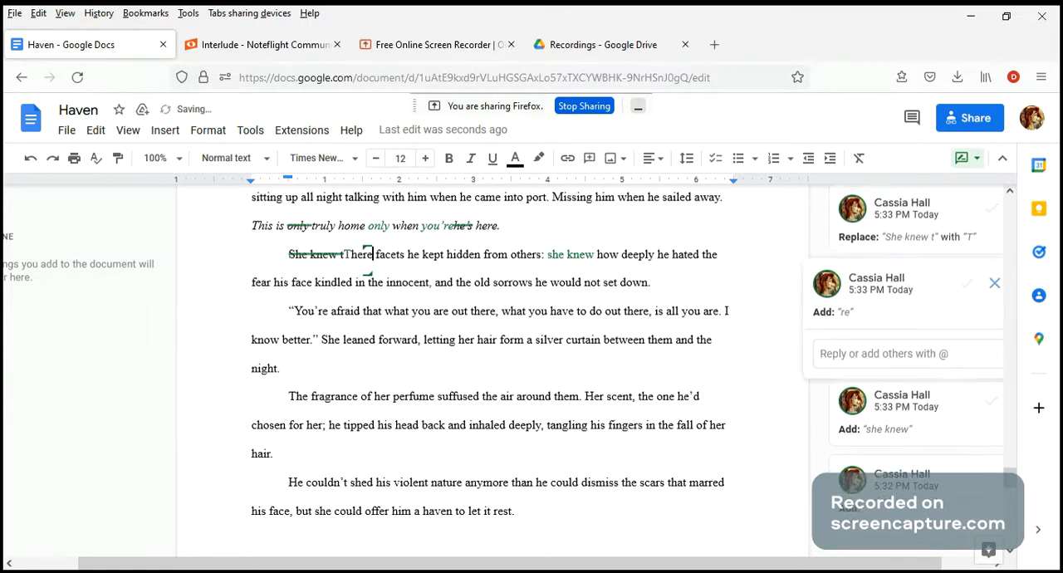
pyautogui.write(' were')
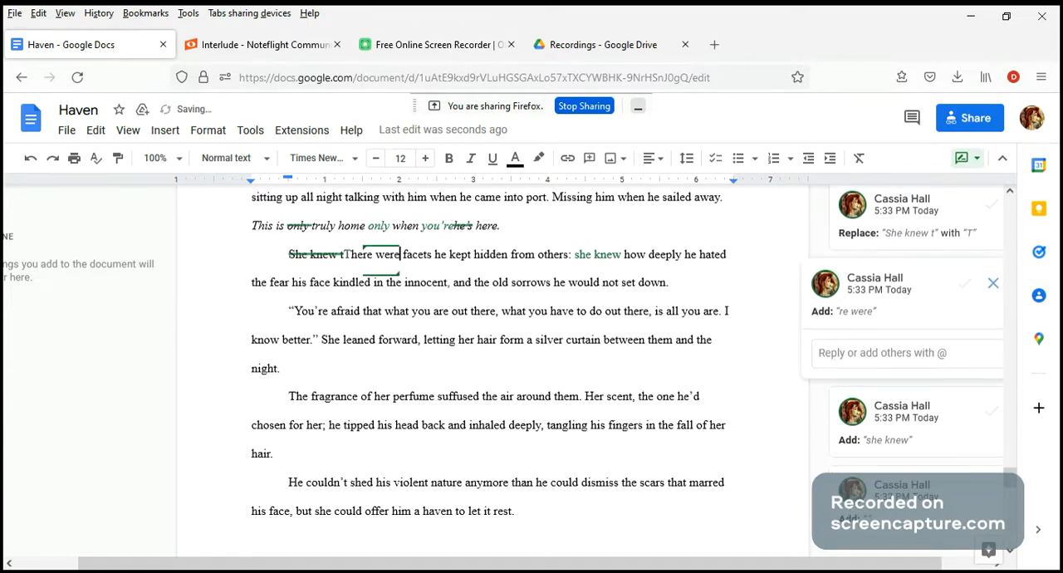
# Step: Suggest replacing the colon after "hidden from others" with a semicolon
pyautogui.click(572, 256)
pyautogui.press('BackSpace')
pyautogui.write(';')
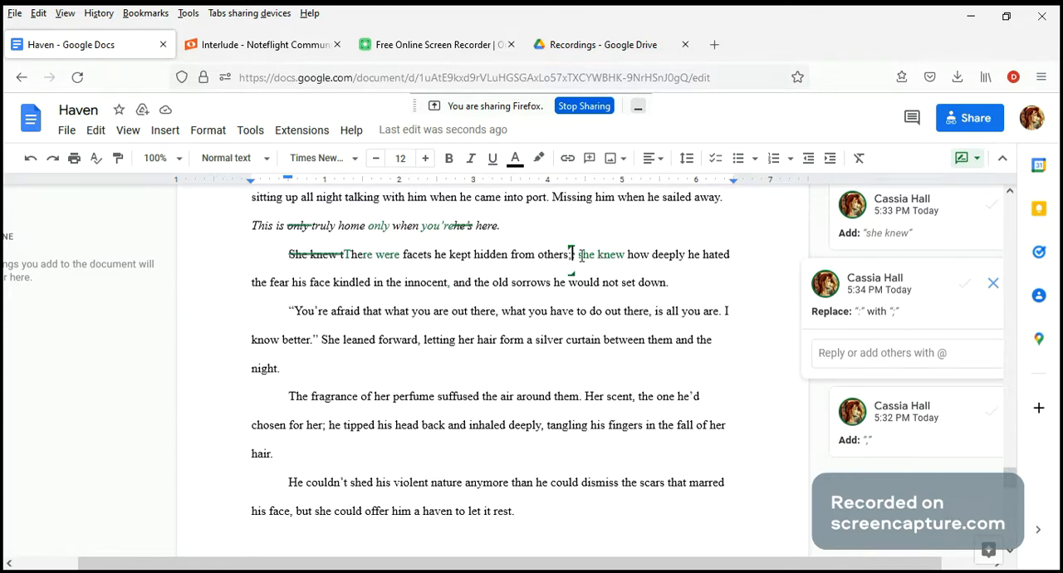
pyautogui.moveTo(578, 255); pyautogui.dragTo(735, 267)
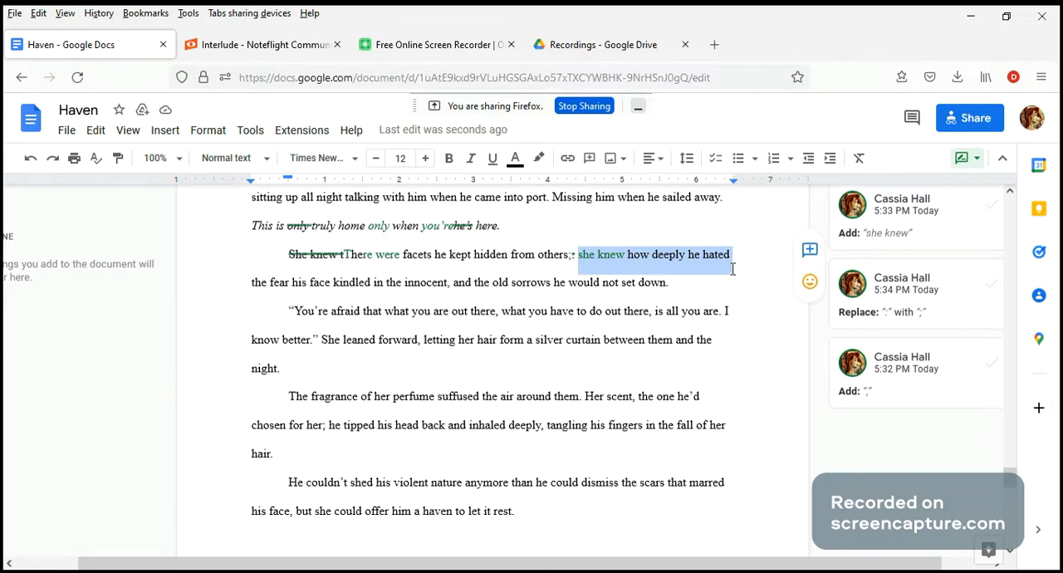
pyautogui.click(736, 266)
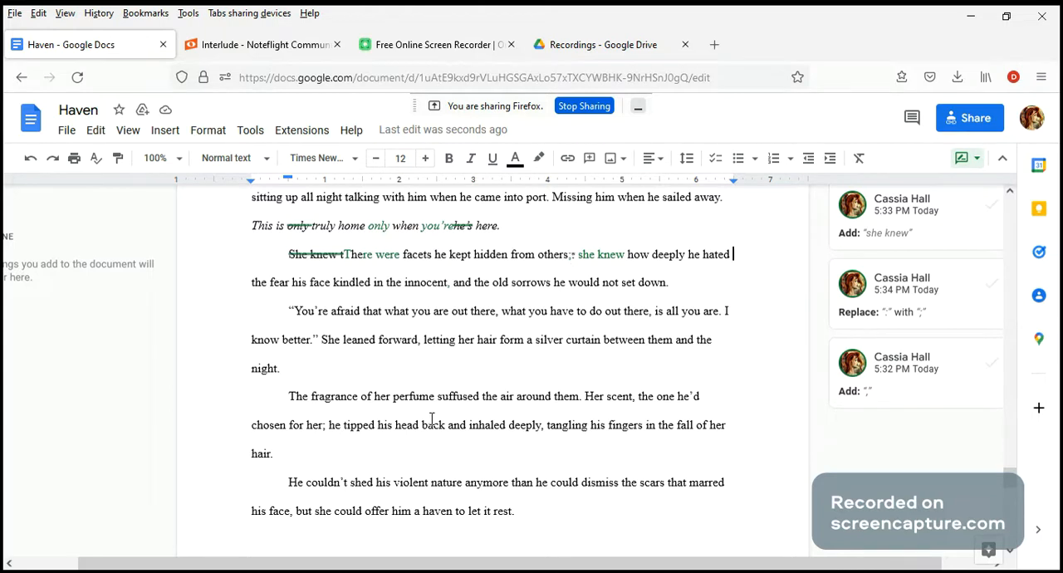
# Step: Suggest deleting "You're afraid that" from the start of her dialogue and capitalizing "What" as the new opening word
pyautogui.scroll(-2, 419, 362)
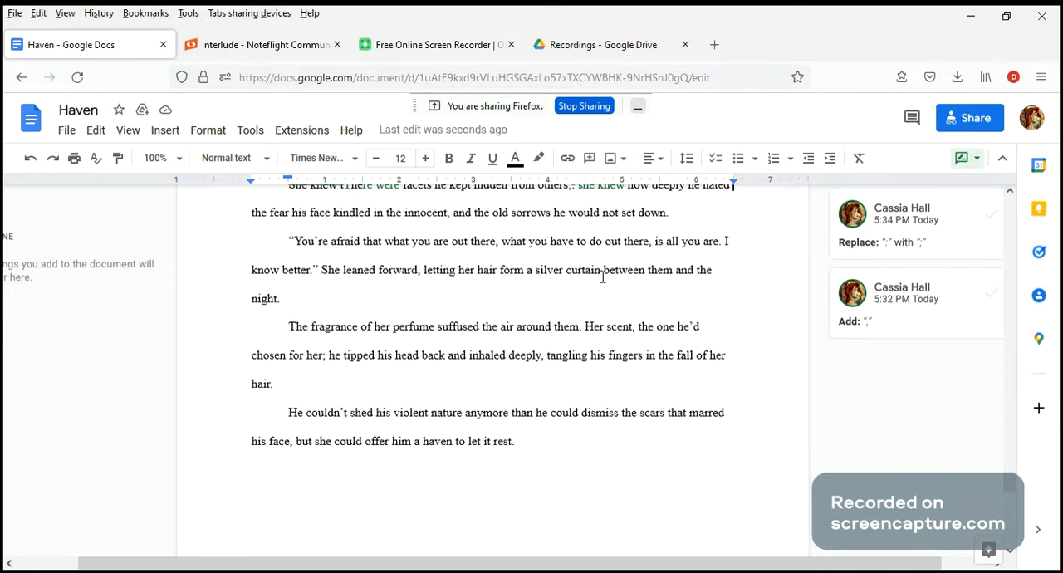
pyautogui.moveTo(322, 271); pyautogui.dragTo(341, 299)
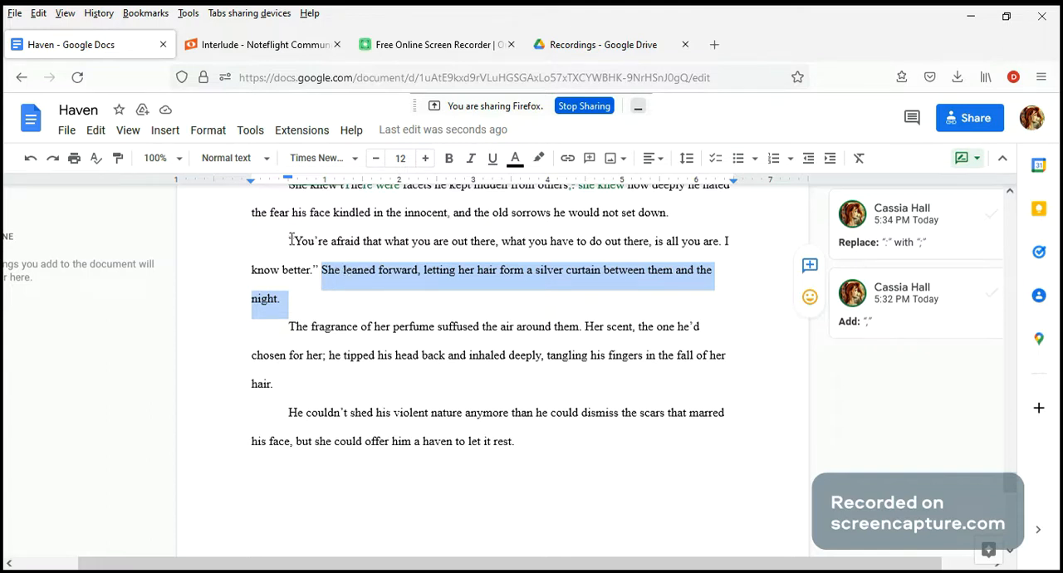
pyautogui.moveTo(297, 240); pyautogui.dragTo(388, 250)
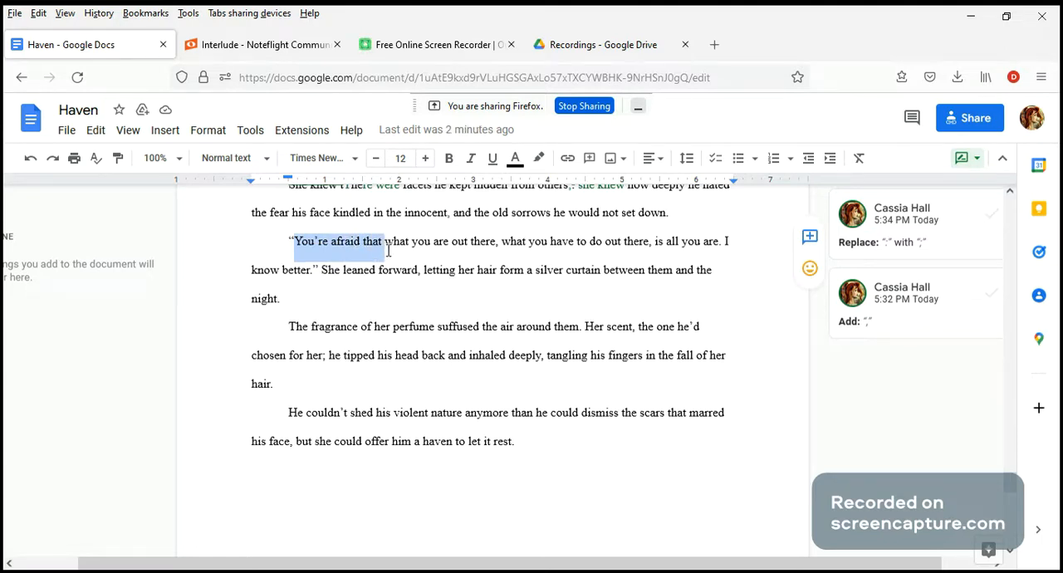
pyautogui.press('BackSpace')
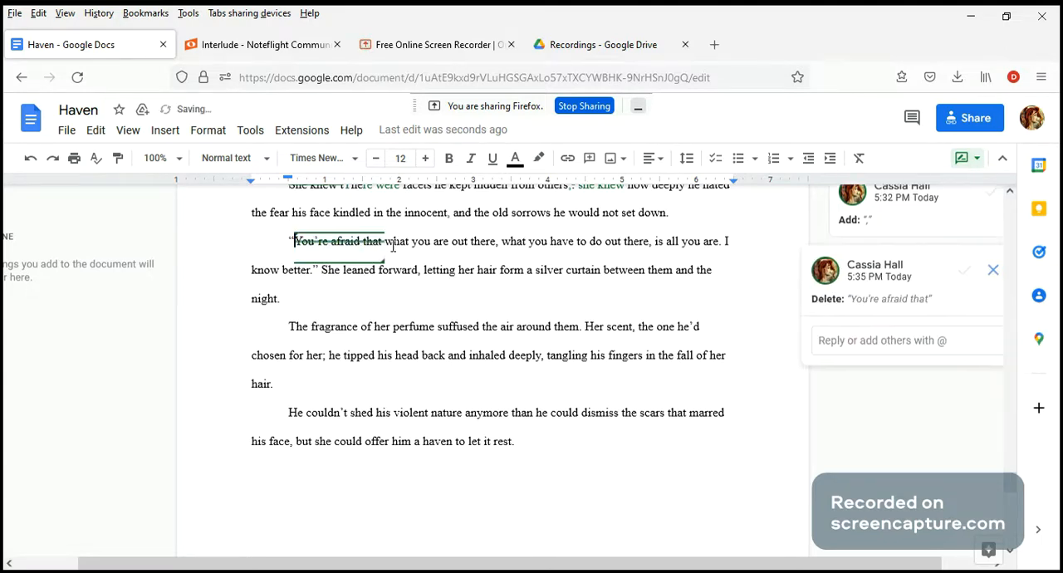
pyautogui.press('Delete')
pyautogui.write('W')
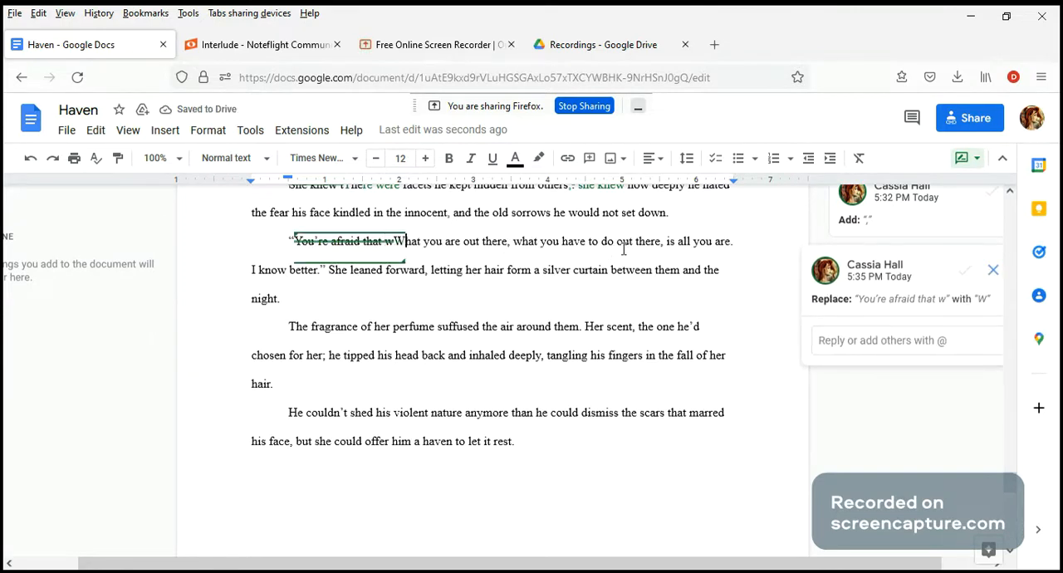
# Step: Suggest replacing ", is all you are" with "do not define you" at the end of the first dialogue sentence
pyautogui.click(731, 243)
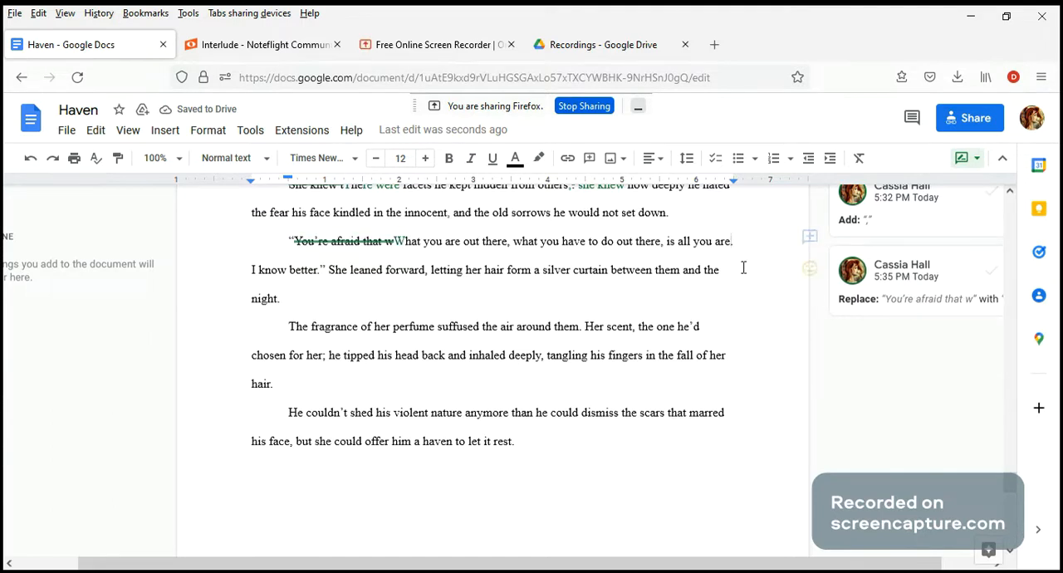
pyautogui.press('BackSpace')
pyautogui.press('BackSpace')
pyautogui.press('BackSpace')
pyautogui.press('BackSpace')
pyautogui.press('BackSpace')
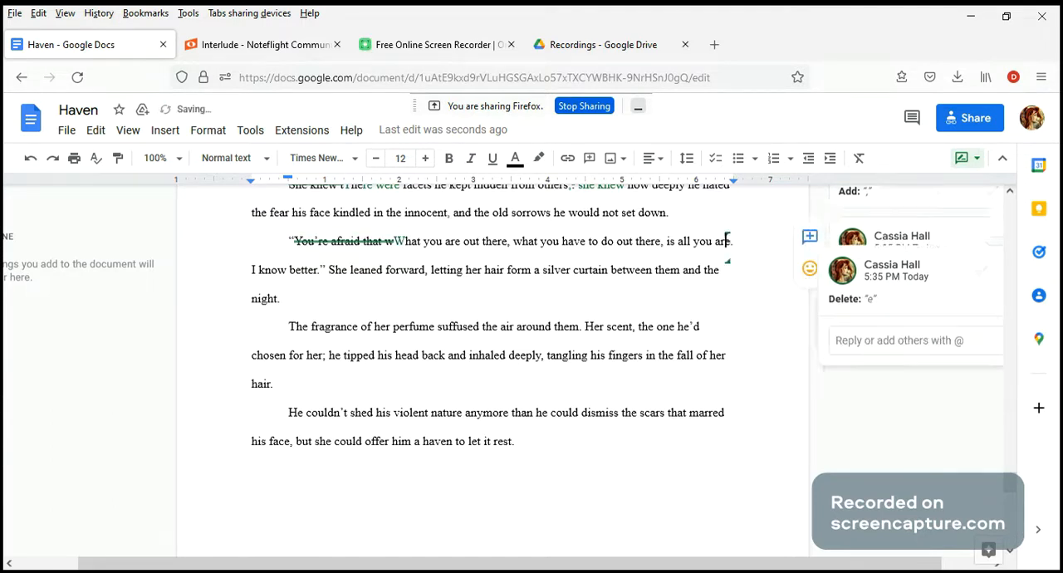
pyautogui.press('BackSpace')
pyautogui.press('BackSpace')
pyautogui.press('BackSpace')
pyautogui.press('BackSpace')
pyautogui.press('BackSpace')
pyautogui.press('BackSpace')
pyautogui.press('BackSpace')
pyautogui.press('BackSpace')
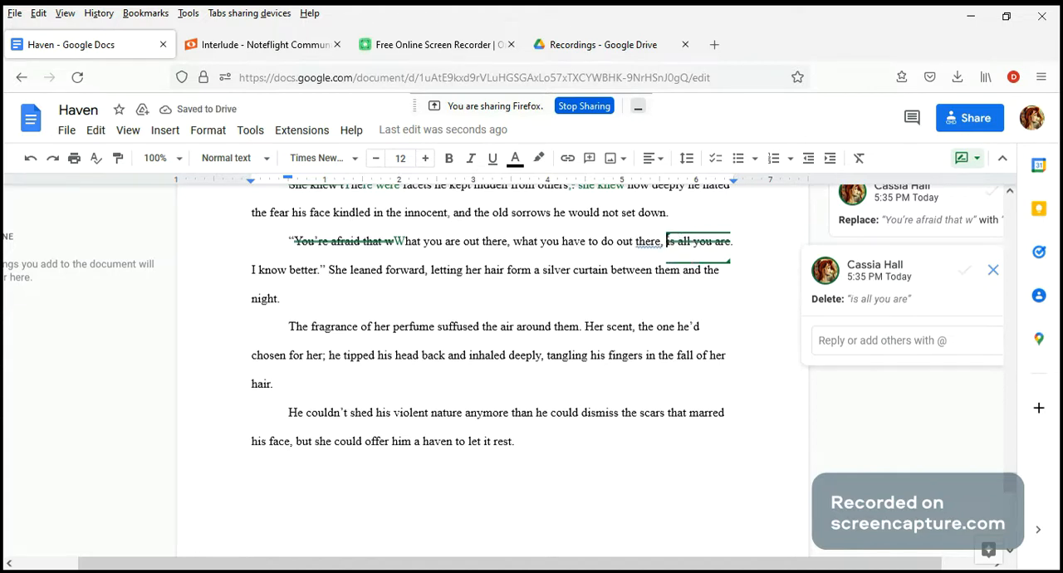
pyautogui.press('BackSpace')
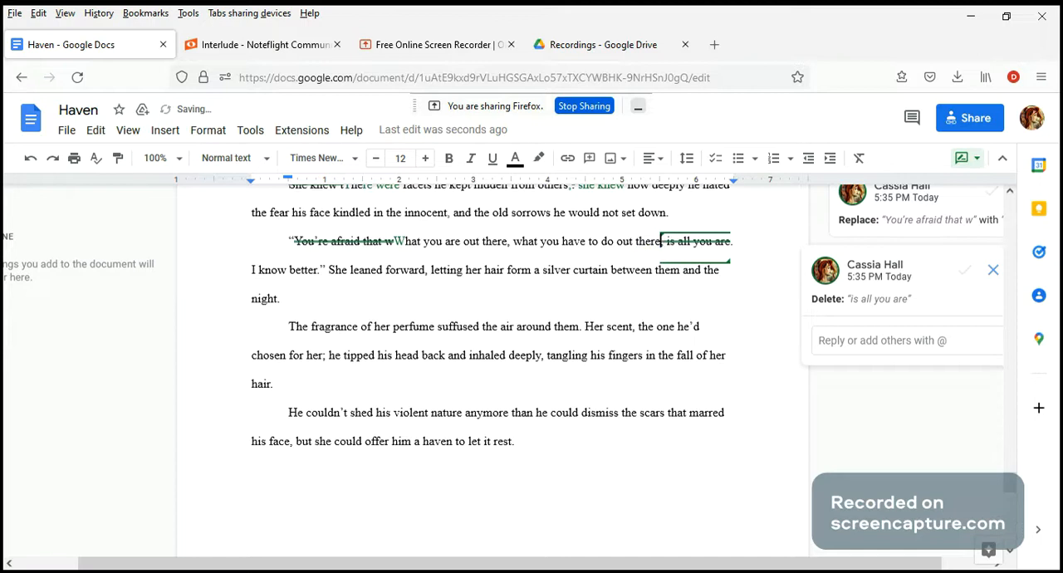
pyautogui.write('do ')
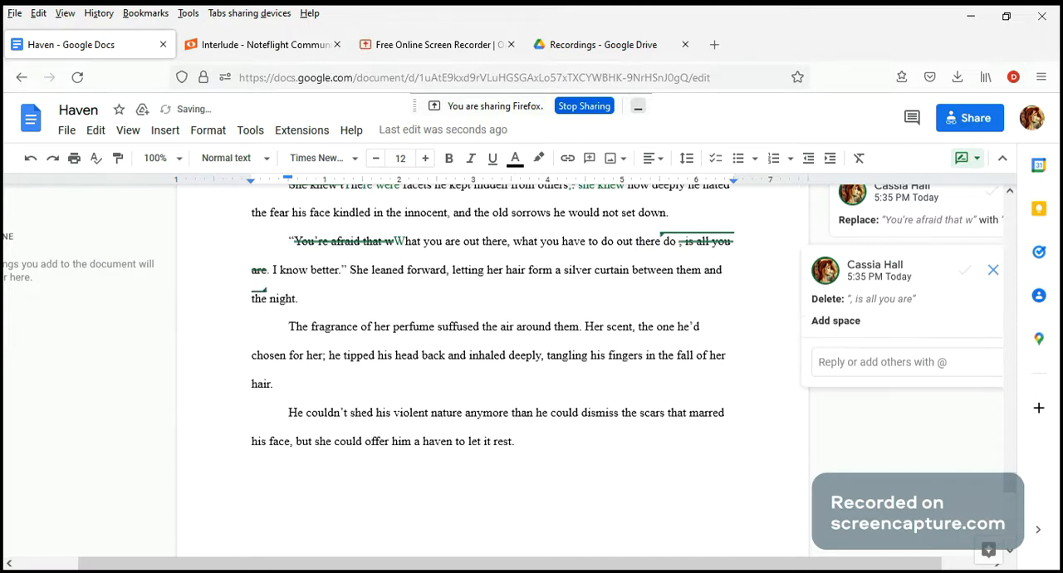
pyautogui.write('not define y')
pyautogui.write('ou')
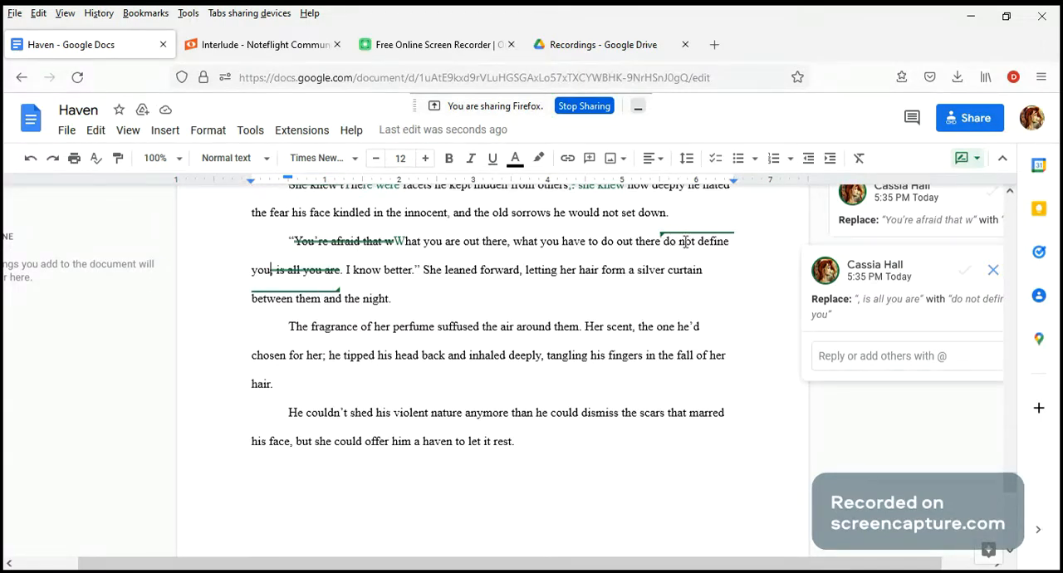
pyautogui.click(427, 276)
pyautogui.moveTo(434, 294); pyautogui.dragTo(432, 301)
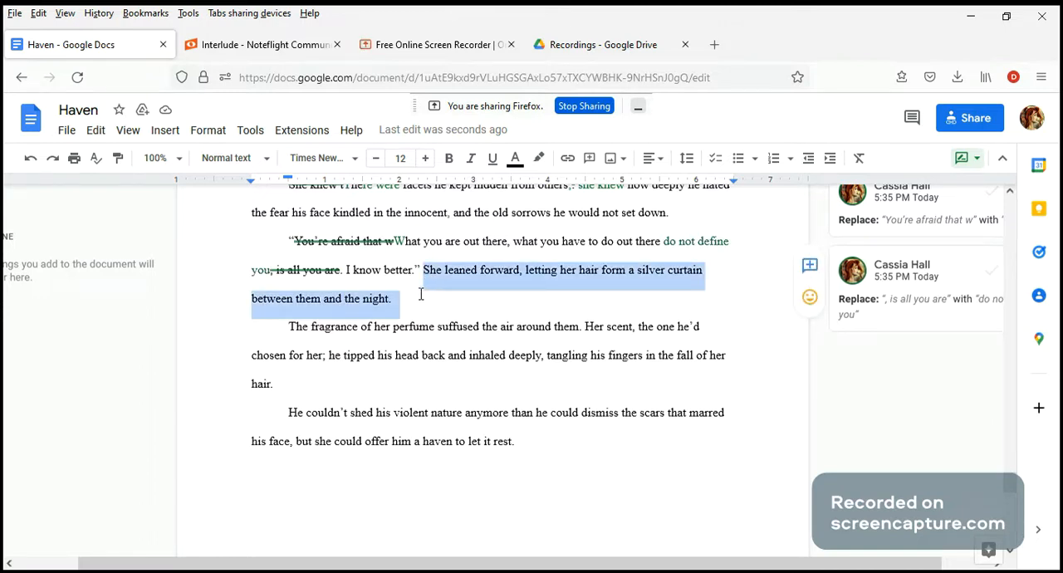
pyautogui.click(417, 287)
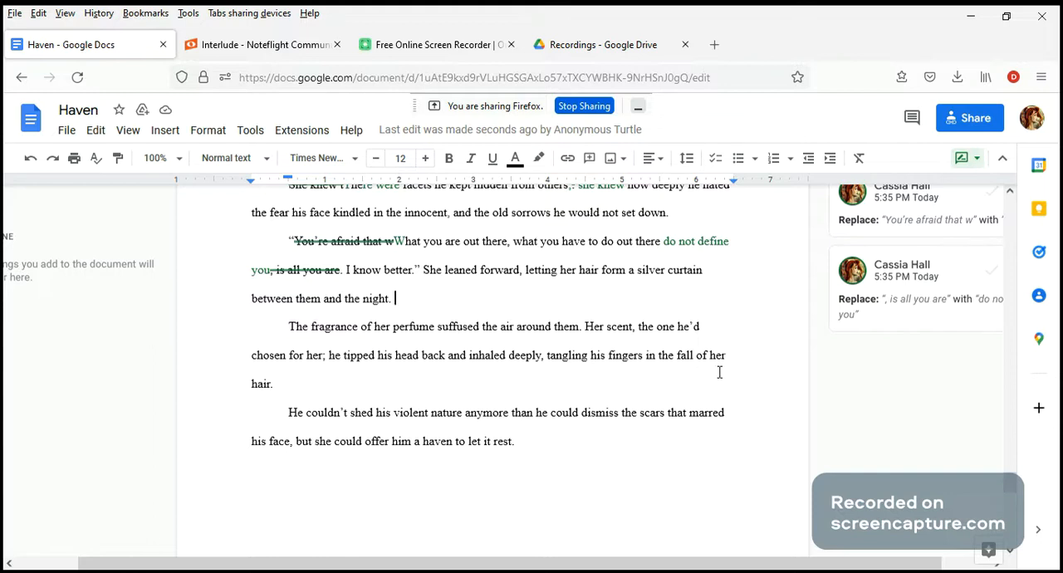
pyautogui.doubleClick(331, 355)
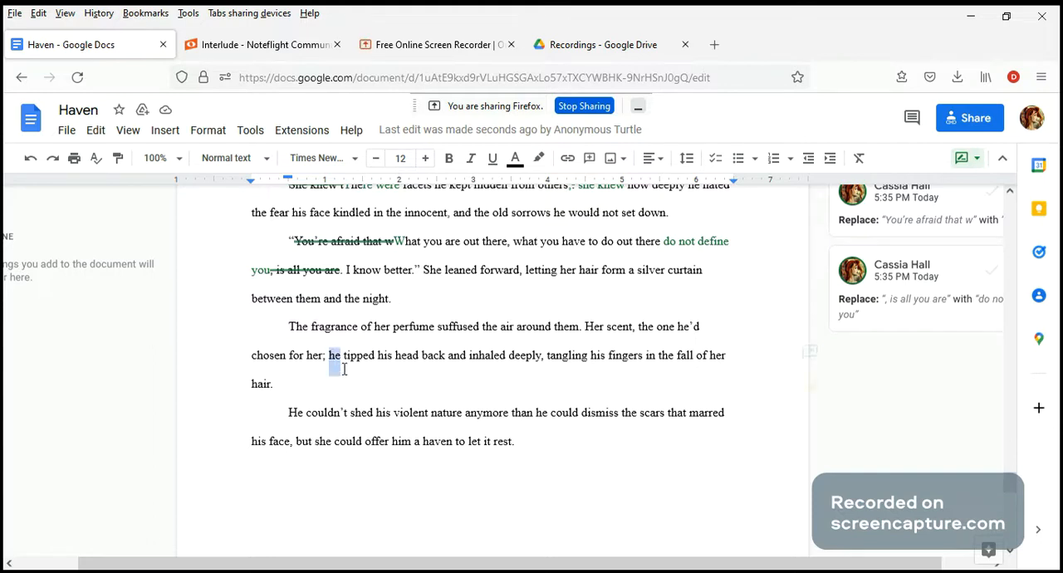
pyautogui.moveTo(345, 369); pyautogui.dragTo(349, 381)
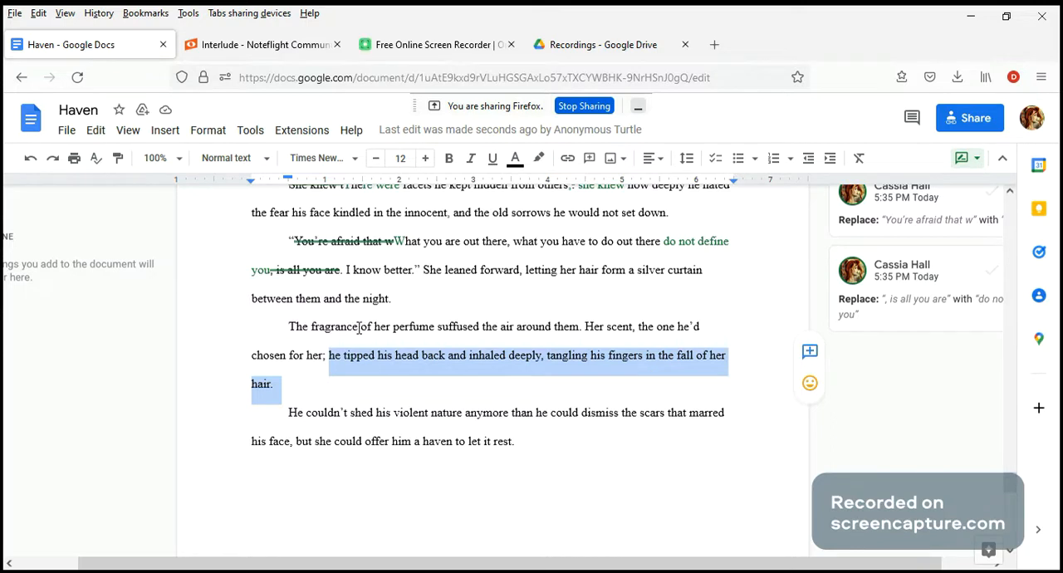
# Step: Post the comment "more specific - florals or fruit or spices" on the word "perfume" in the fragrance sentence
pyautogui.moveTo(436, 326); pyautogui.dragTo(395, 334)
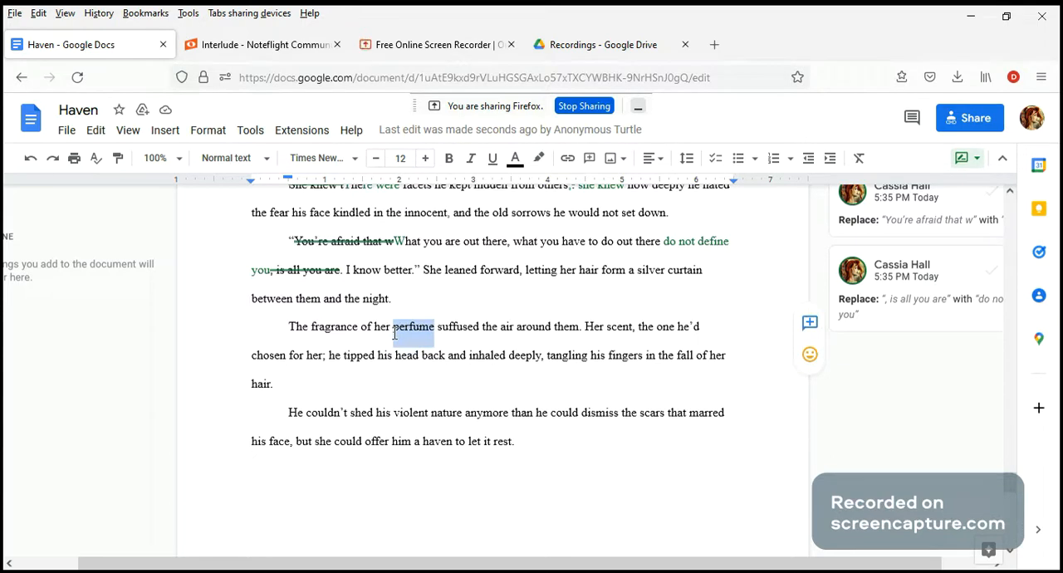
pyautogui.click(810, 322)
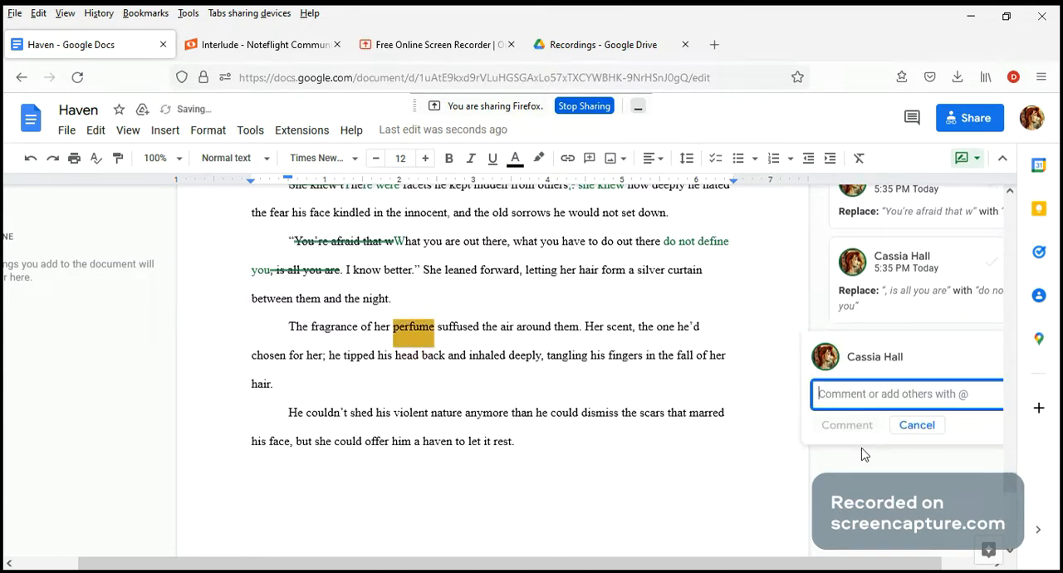
pyautogui.write('more ')
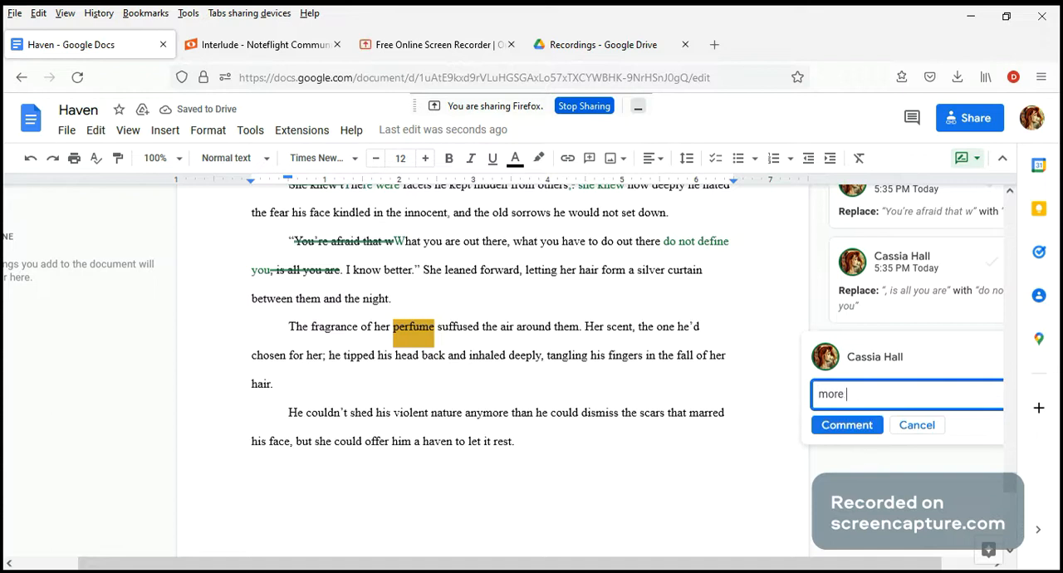
pyautogui.write('specific')
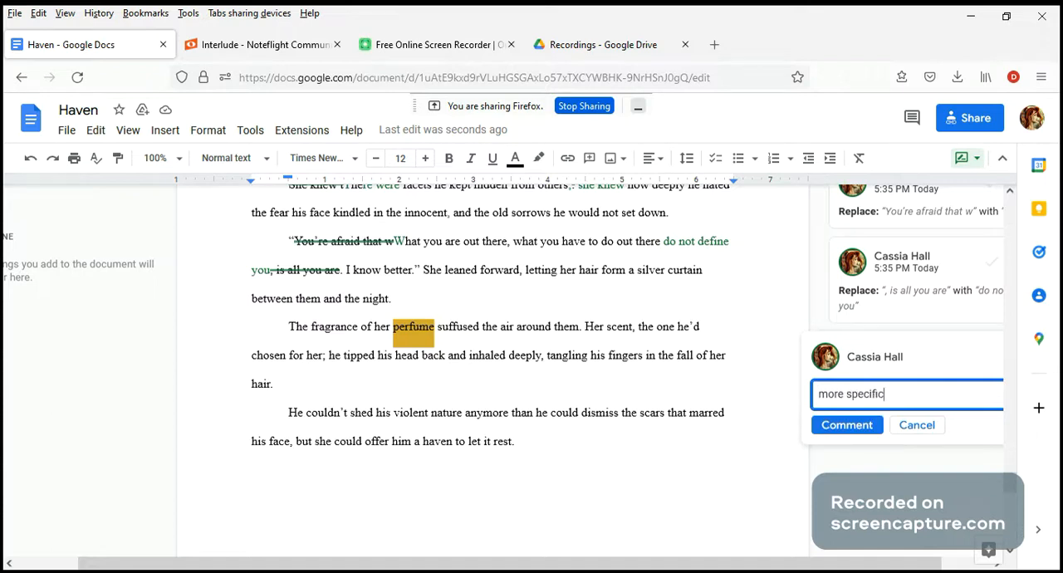
pyautogui.write(' - florals or fr')
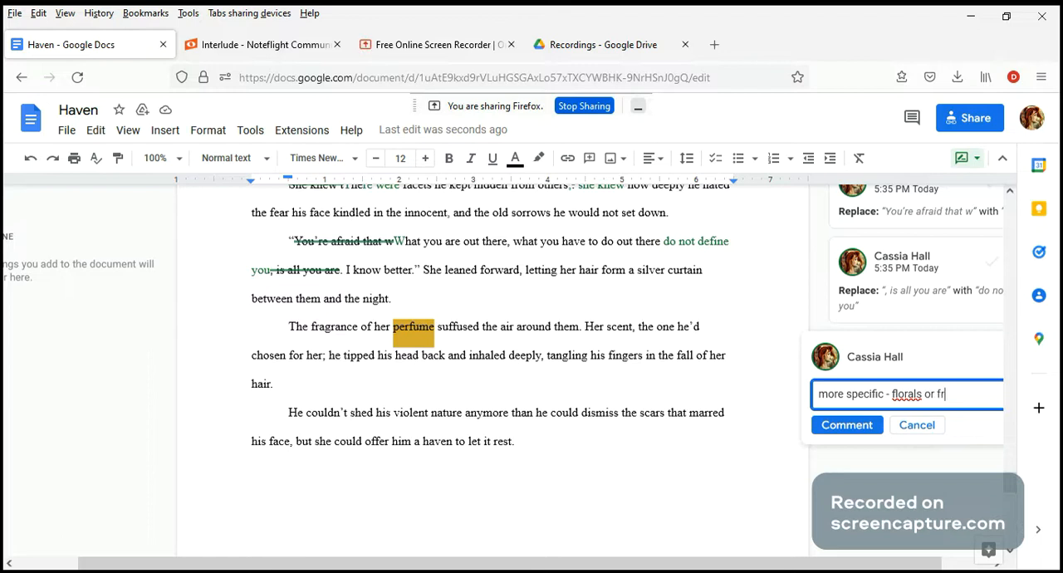
pyautogui.write('uit or spcies')
pyautogui.press('BackSpace')
pyautogui.press('BackSpace')
pyautogui.write('ices')
pyautogui.click(846, 426)
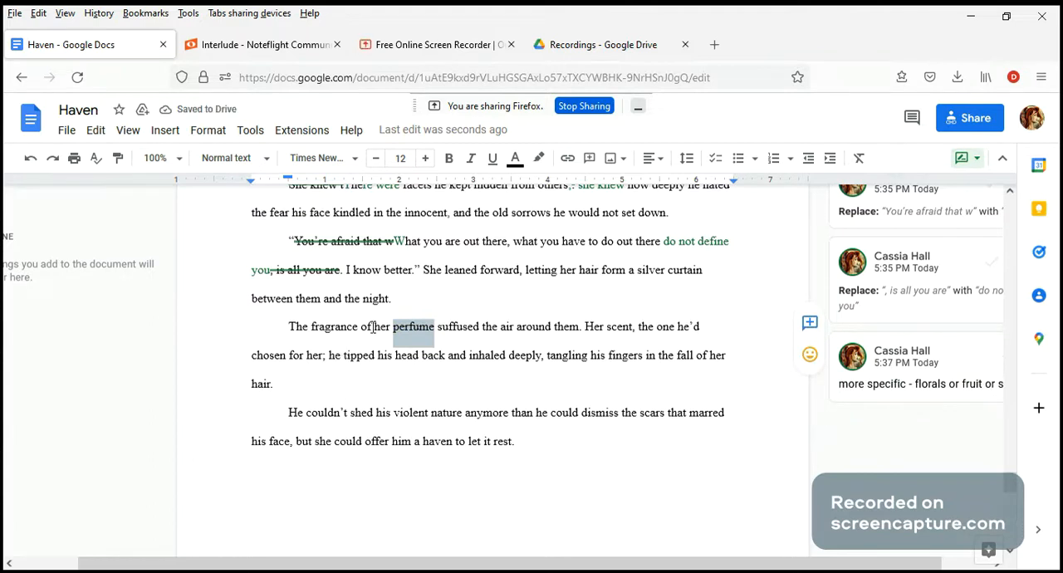
# Step: Post the comment "perfume" on the word "scent" in the sentence about the one he'd chosen for her
pyautogui.moveTo(376, 326); pyautogui.dragTo(404, 329)
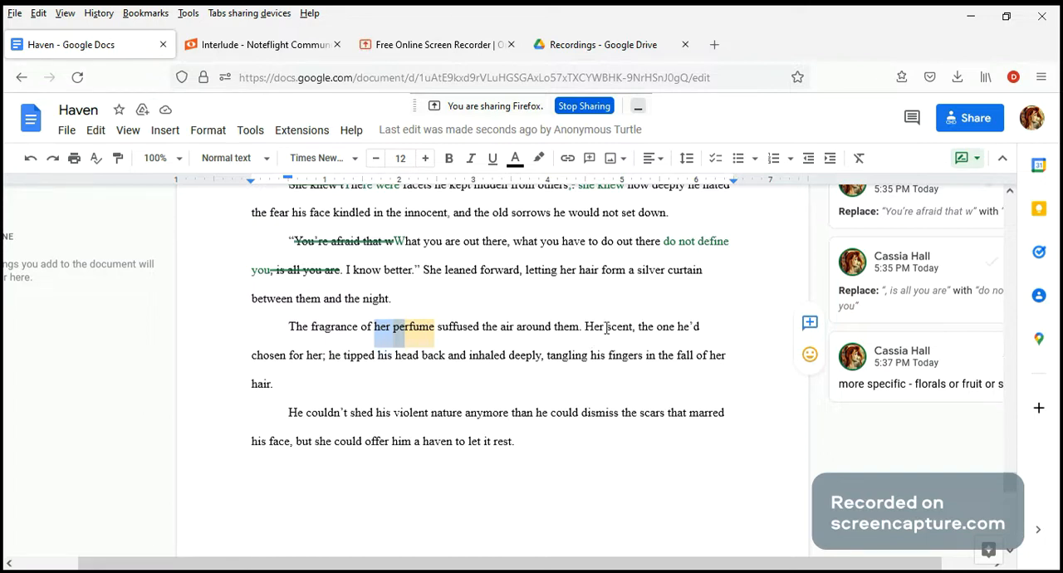
pyautogui.doubleClick(615, 329)
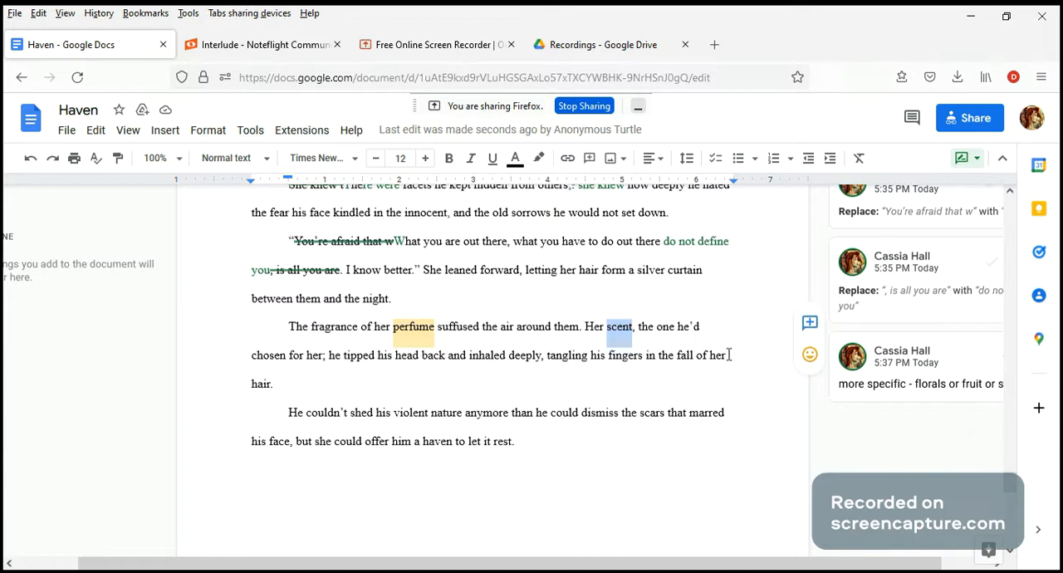
pyautogui.click(810, 323)
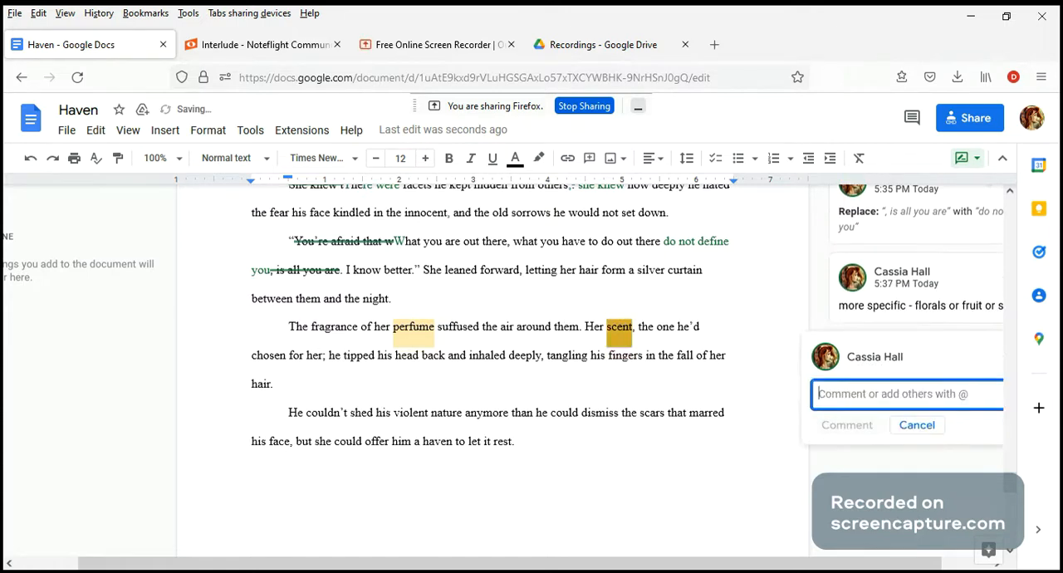
pyautogui.write('perfume')
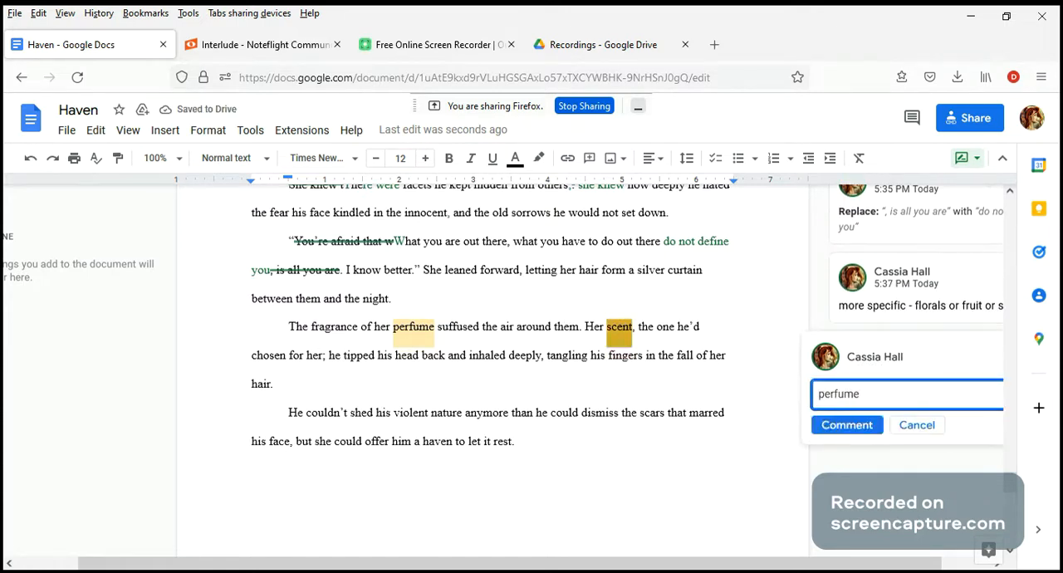
pyautogui.click(836, 429)
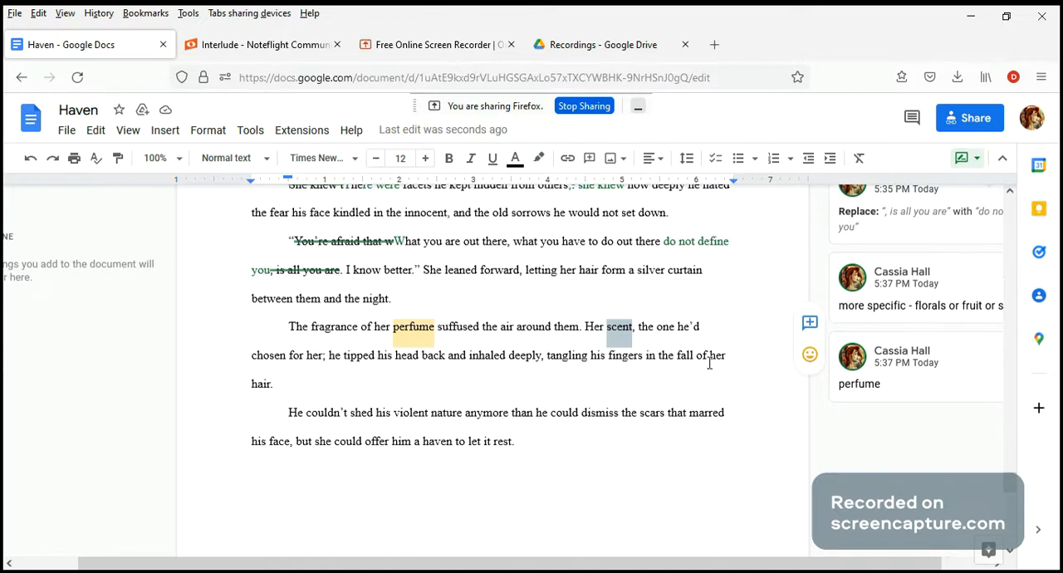
# Step: Post the comment "because he knew that she liked..." on the semicolon after "chosen for her"
pyautogui.click(323, 358)
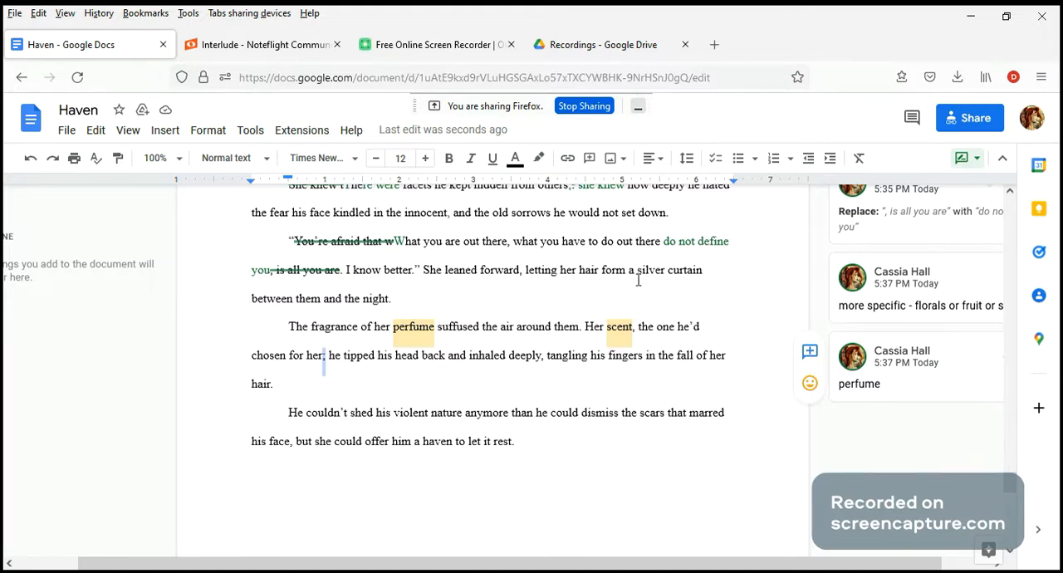
pyautogui.click(809, 351)
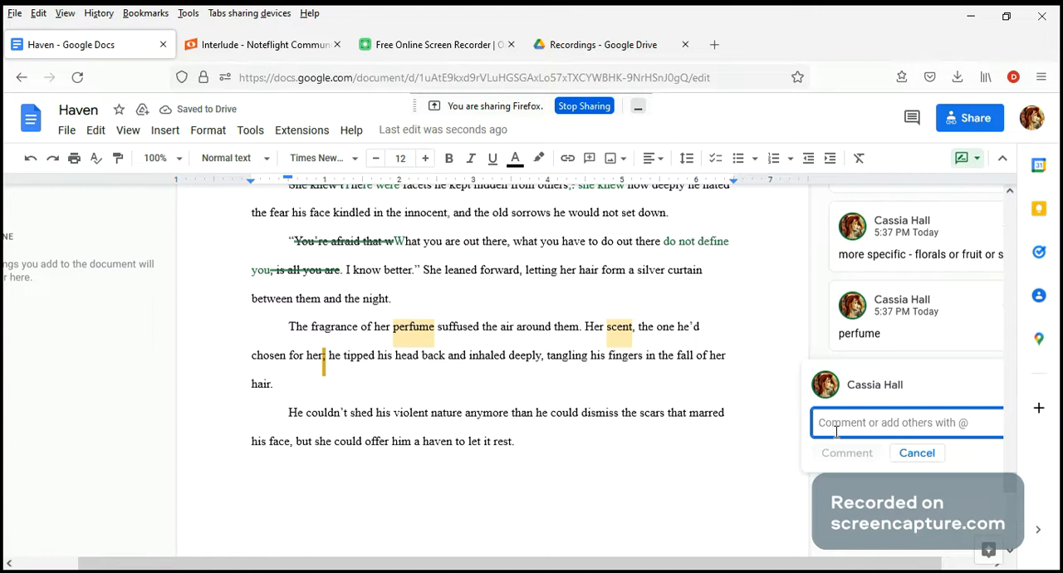
pyautogui.write('becau')
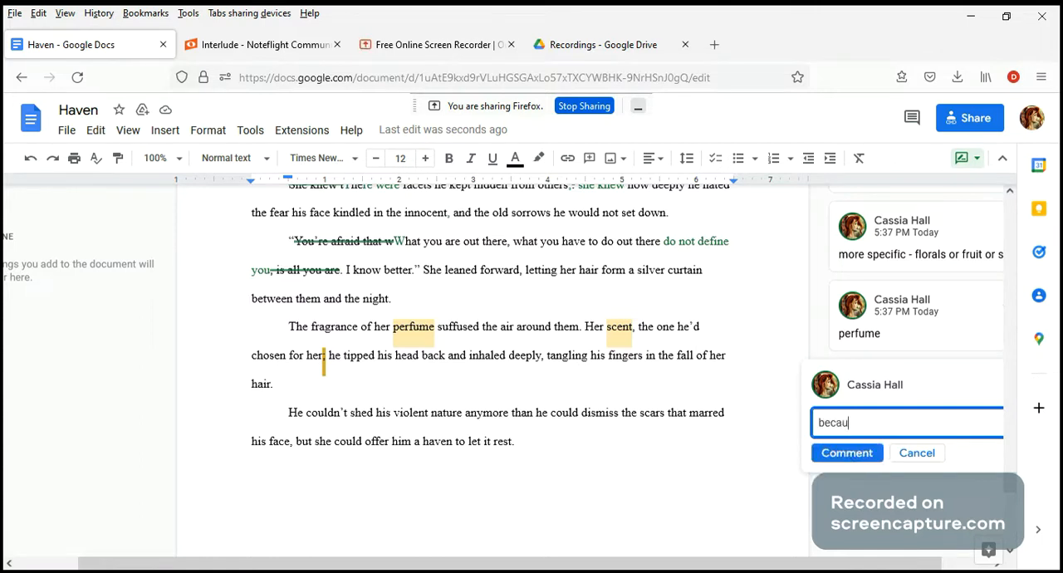
pyautogui.write('se he knew that she liked th')
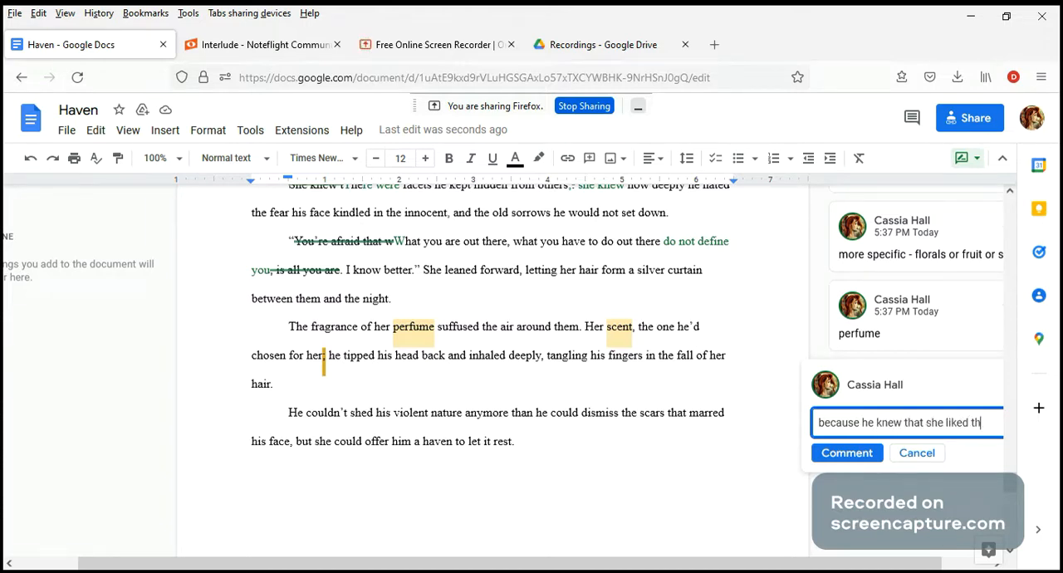
pyautogui.press('BackSpace')
pyautogui.press('BackSpace')
pyautogui.write('.')
pyautogui.click(869, 460)
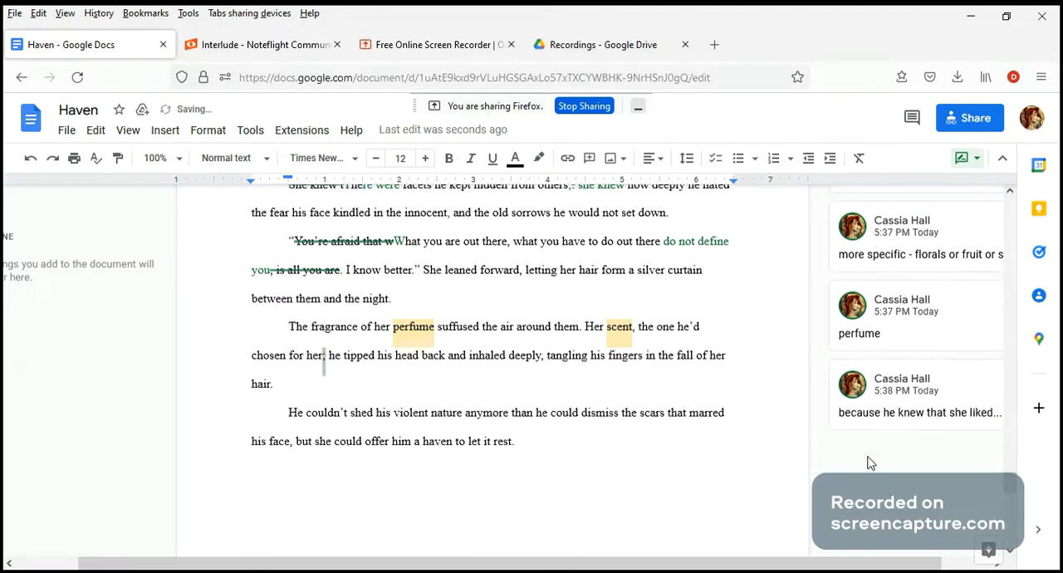
# Step: Suggest capitalizing "he" as "He" before "tipped his head back"
pyautogui.click(335, 353)
pyautogui.press('BackSpace')
pyautogui.write('H')
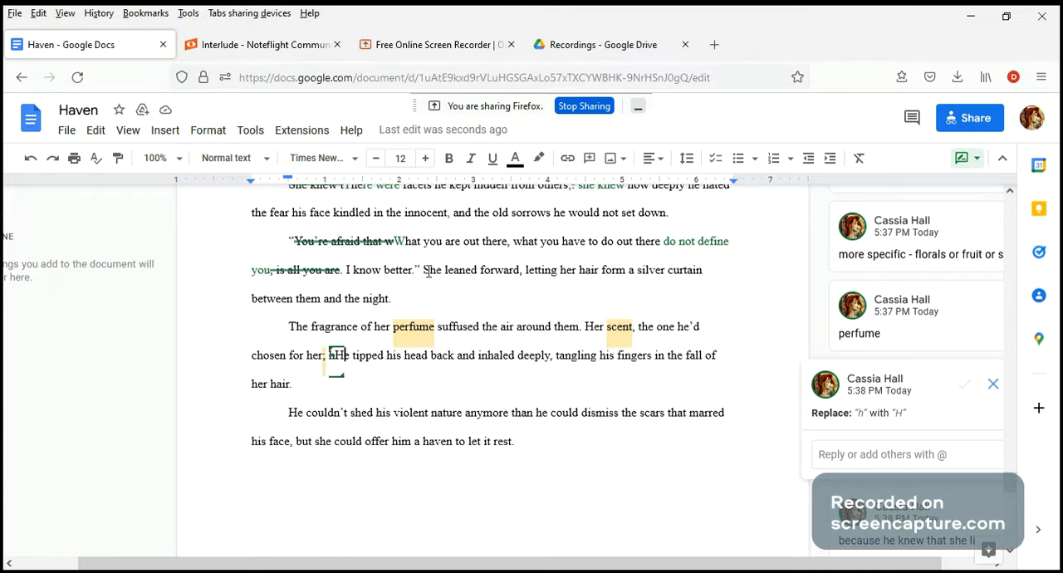
# Step: Reread the two sentences about her hair and the story's final sentence, focusing on the words "haven" and "it"
pyautogui.moveTo(424, 270); pyautogui.dragTo(442, 297)
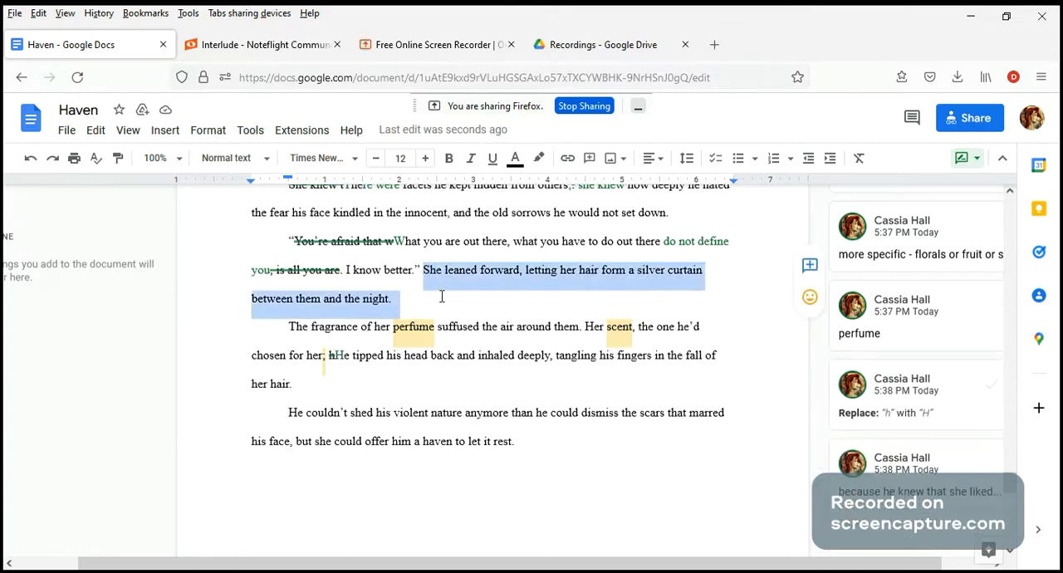
pyautogui.moveTo(335, 357); pyautogui.dragTo(353, 381)
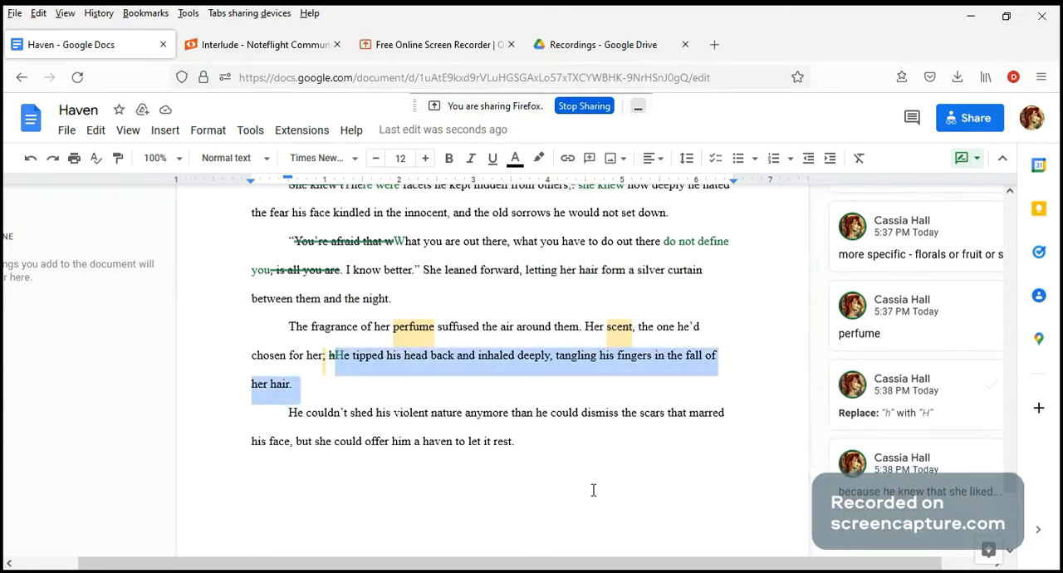
pyautogui.click(290, 422)
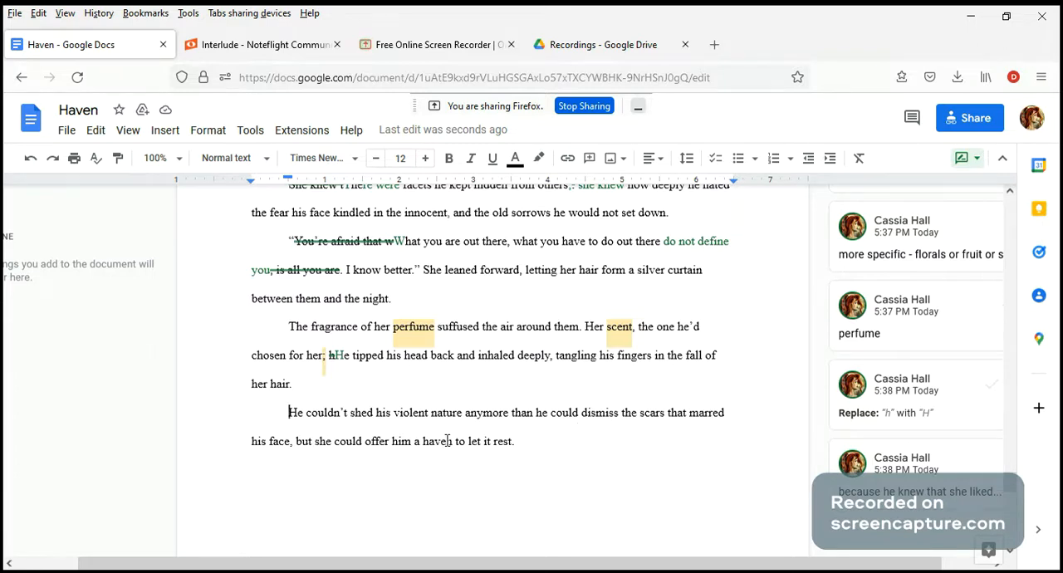
pyautogui.moveTo(454, 445); pyautogui.dragTo(424, 444)
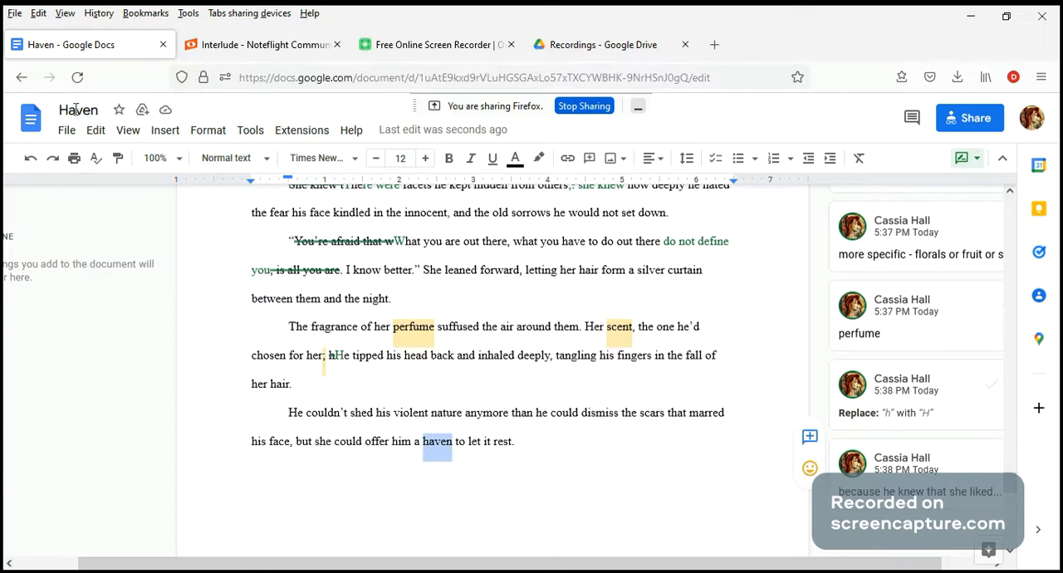
pyautogui.click(453, 447)
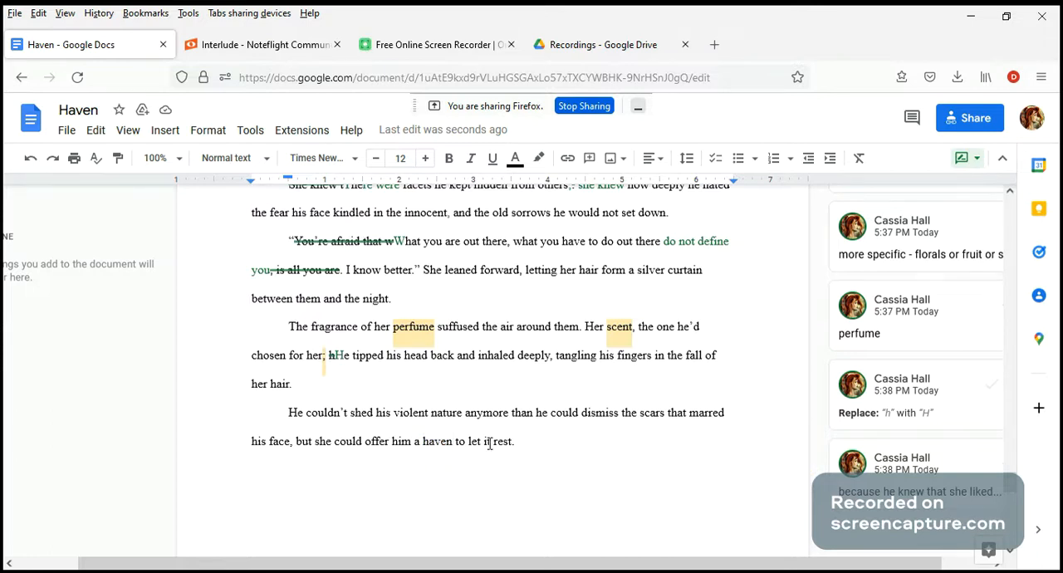
pyautogui.doubleClick(489, 444)
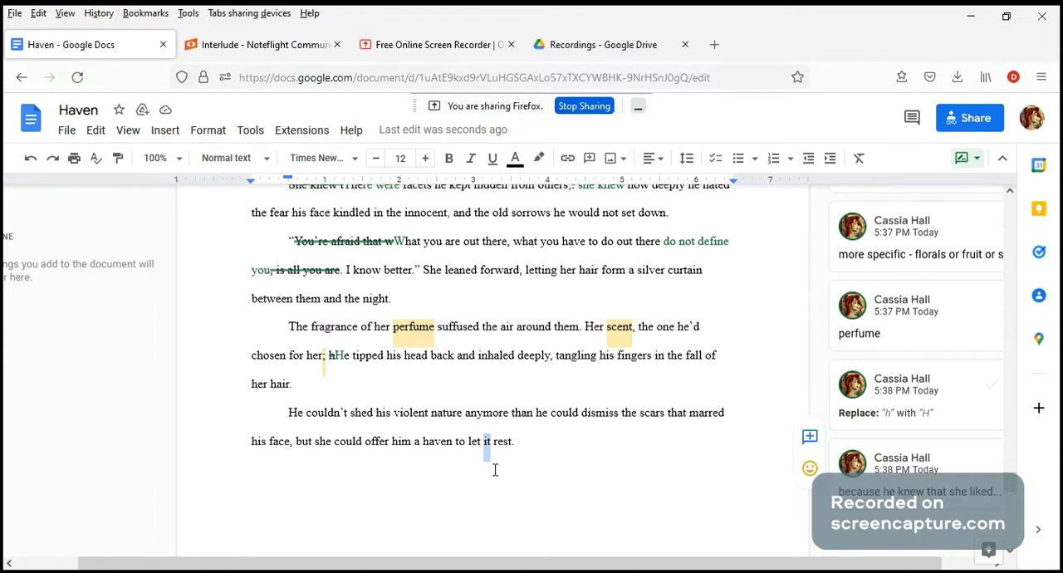
# Step: Post the comment "something else" on the closing words "to let it rest."
pyautogui.moveTo(515, 443); pyautogui.dragTo(458, 445)
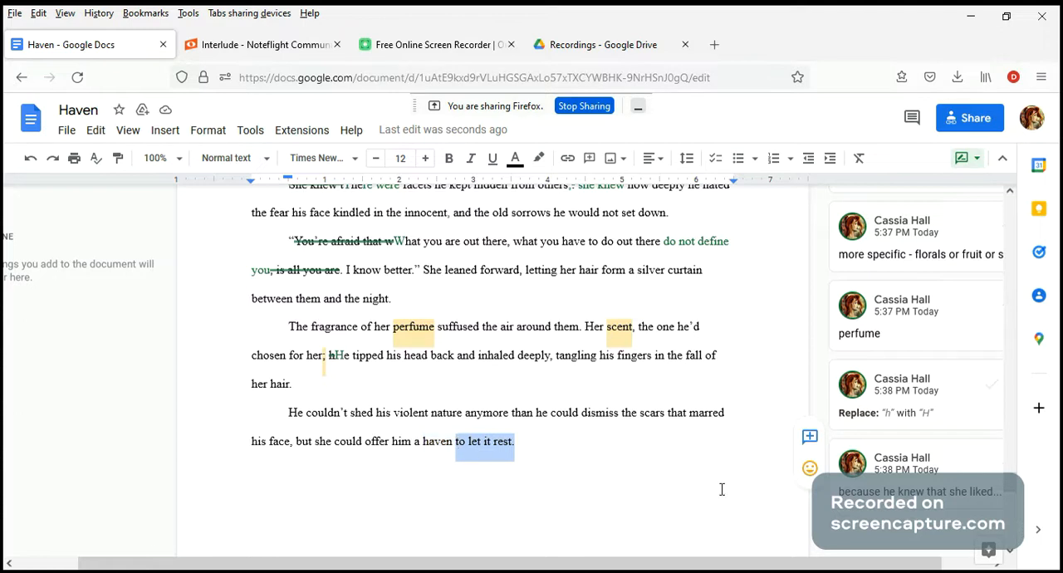
pyautogui.click(809, 442)
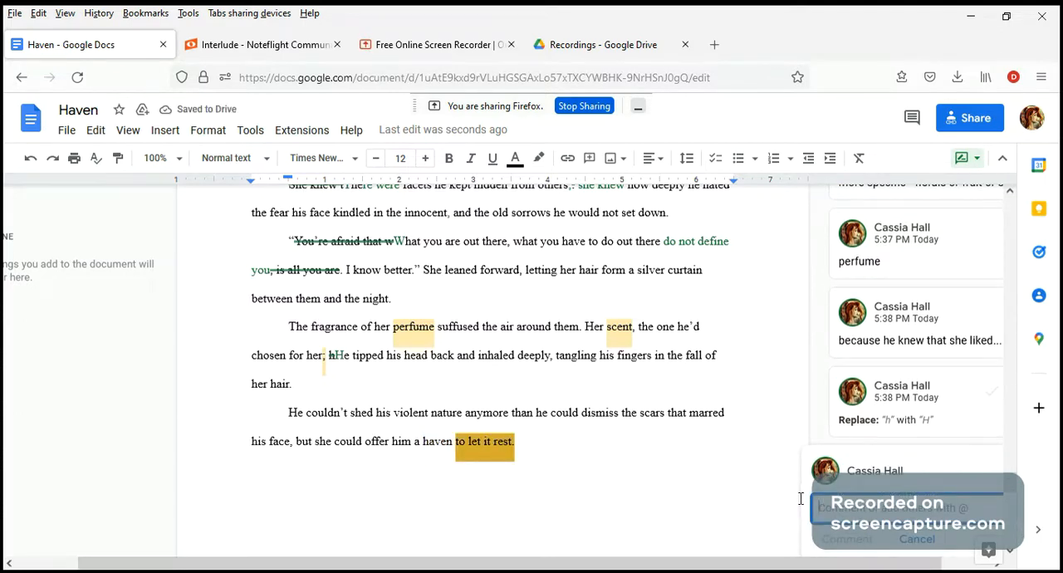
pyautogui.write('something else')
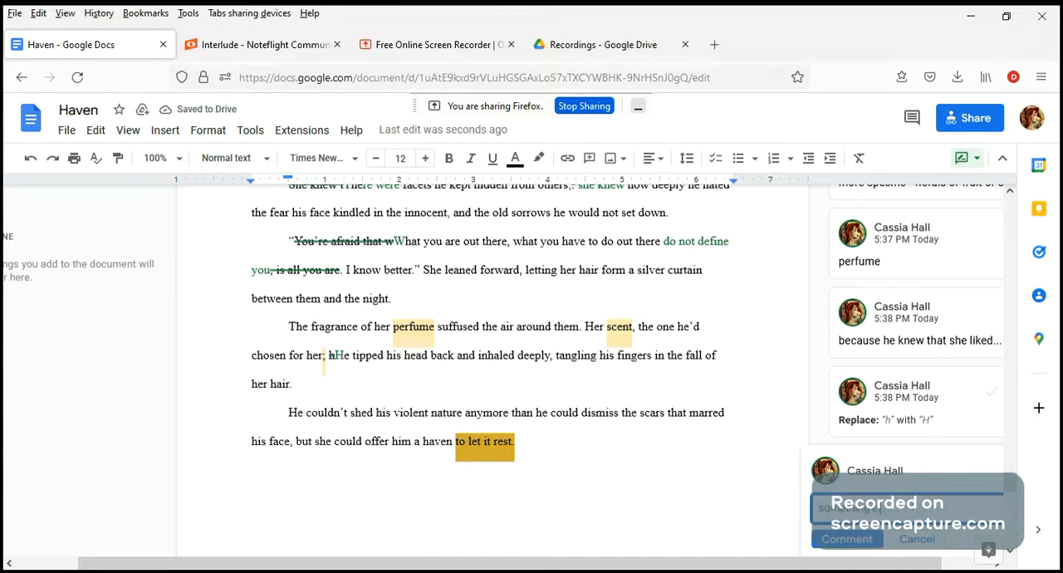
pyautogui.click(857, 548)
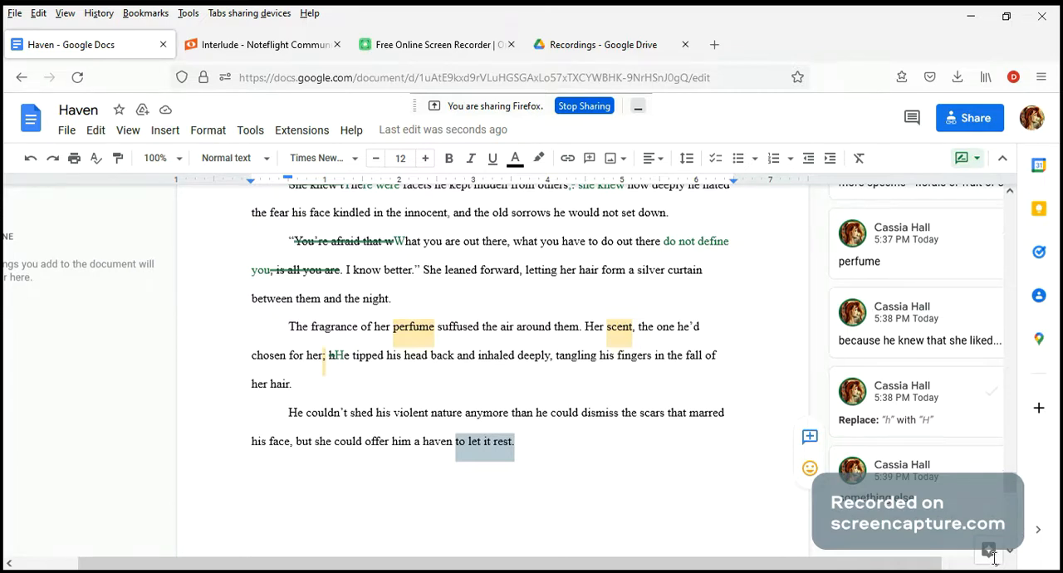
# Step: Reply to the "something else" comment with "expand tiny bit to give us sense of what haven means to her/him"
pyautogui.click(860, 508)
pyautogui.click(841, 539)
pyautogui.write('expand')
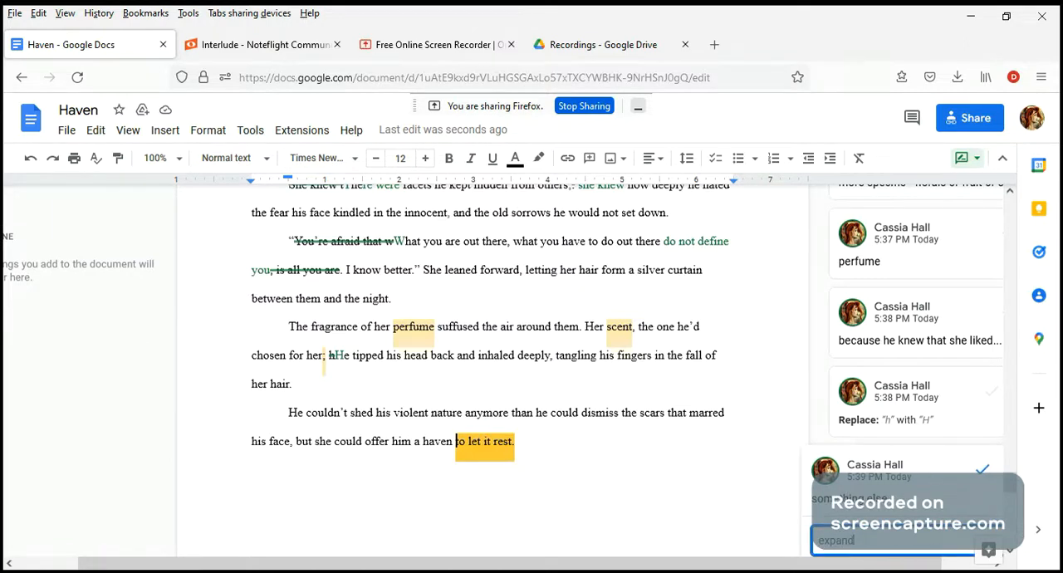
pyautogui.write(' tiri')
pyautogui.write(' to give')
pyautogui.write(' us sense of what have')
pyautogui.write('n means')
pyautogui.write(' to her')
pyautogui.write('/him')
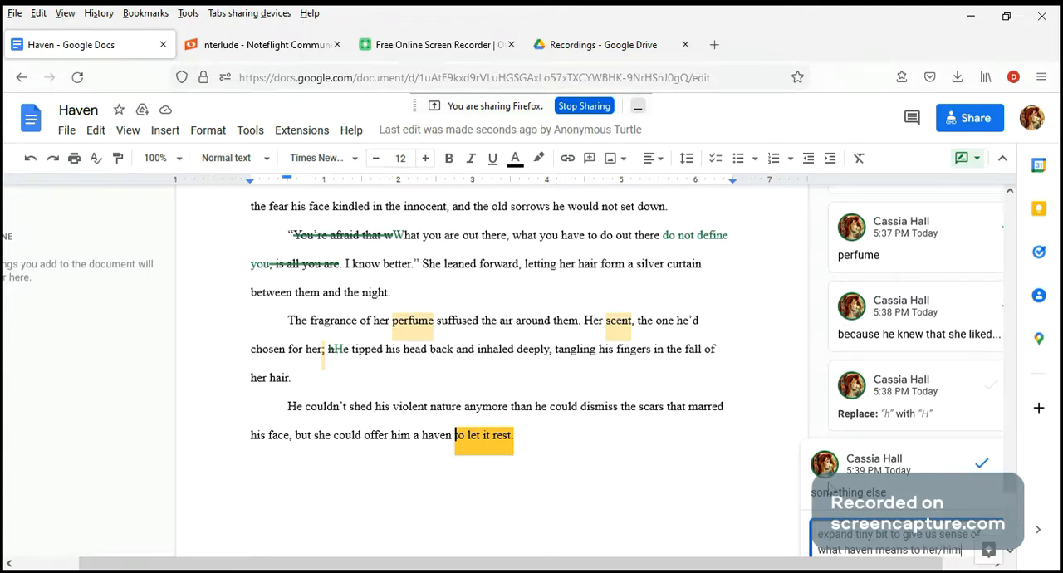
pyautogui.scroll(-1, 845, 525)
pyautogui.click(845, 524)
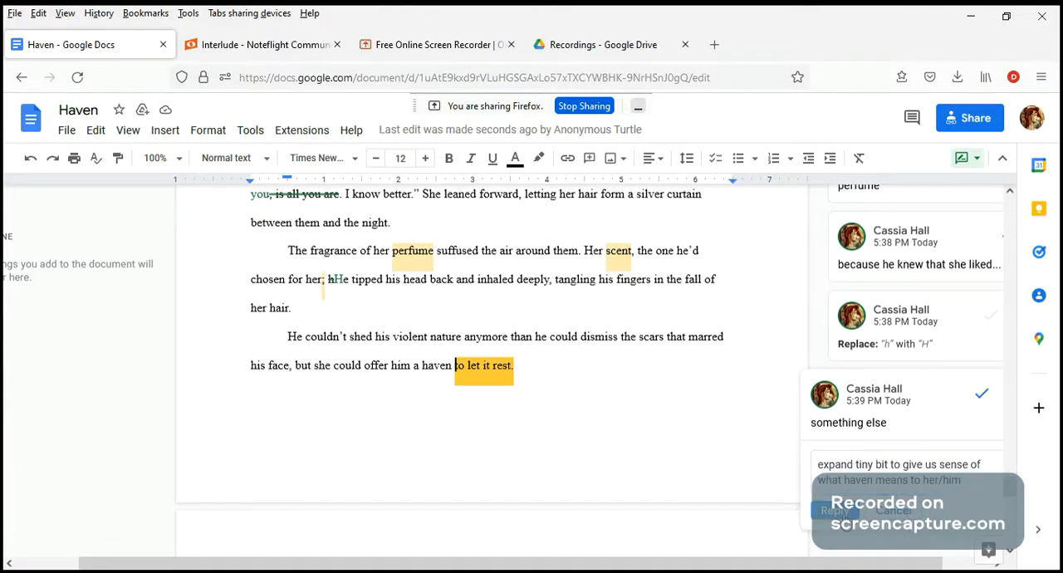
pyautogui.scroll(1, 590, 388)
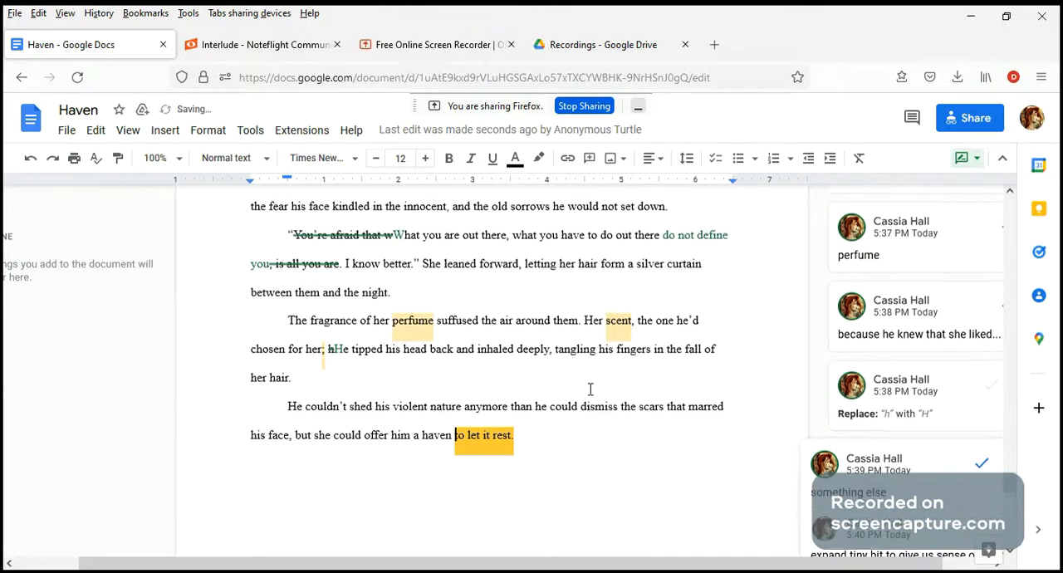
pyautogui.scroll(2, 590, 389)
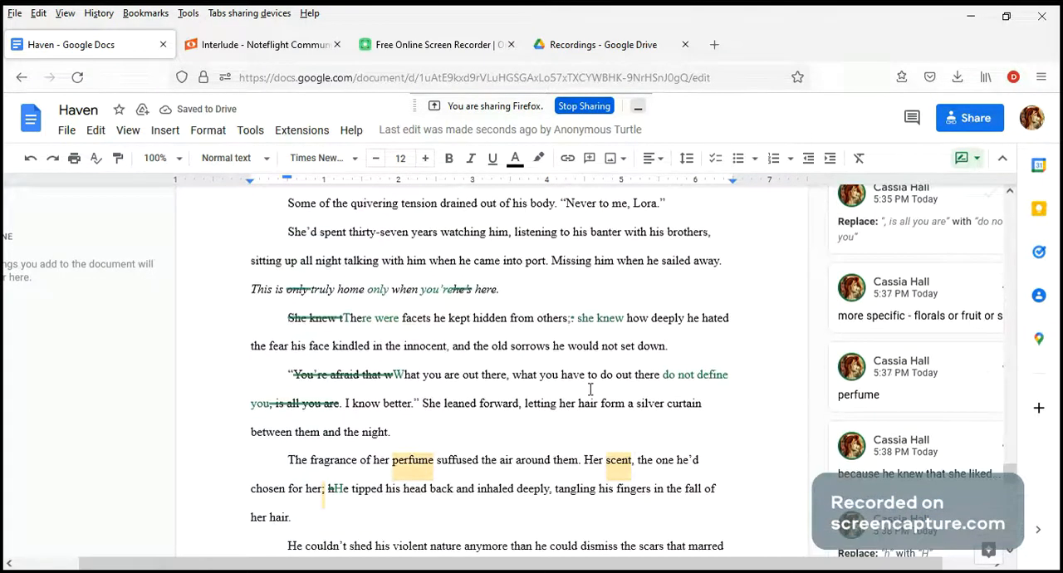
pyautogui.scroll(3, 591, 389)
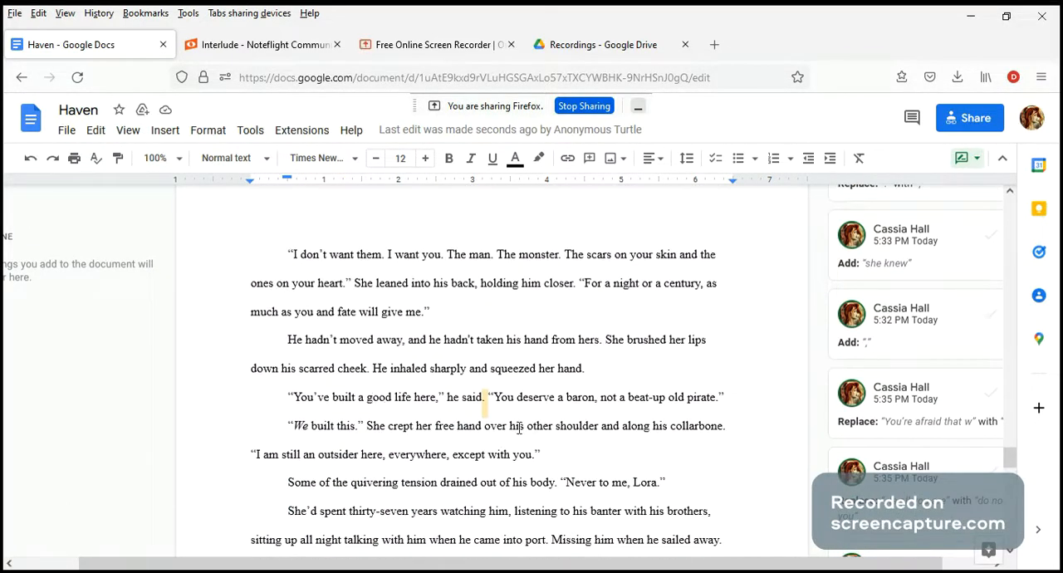
pyautogui.scroll(-5, 551, 421)
pyautogui.scroll(-2, 551, 421)
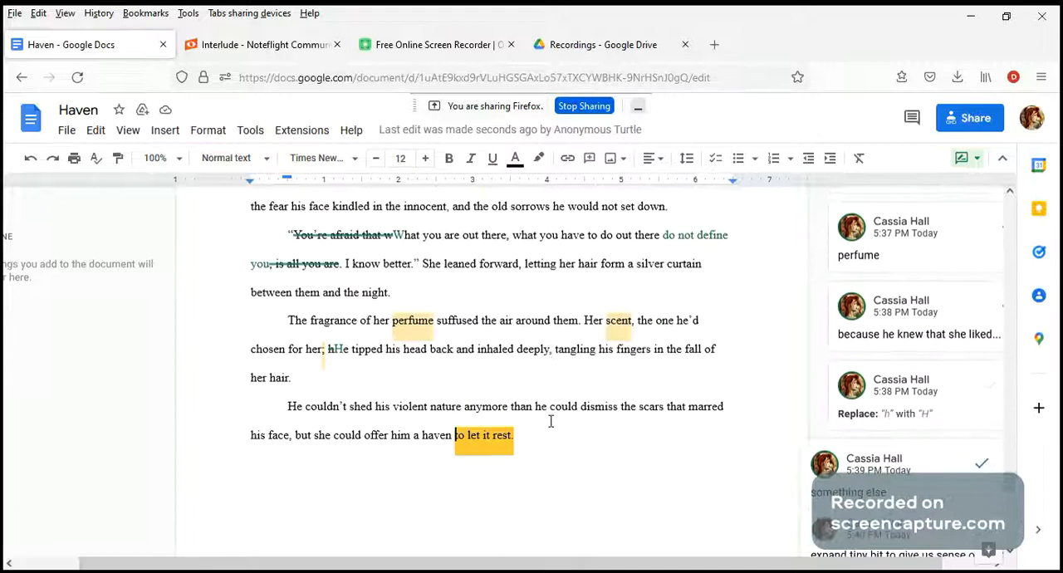
pyautogui.scroll(1, 551, 421)
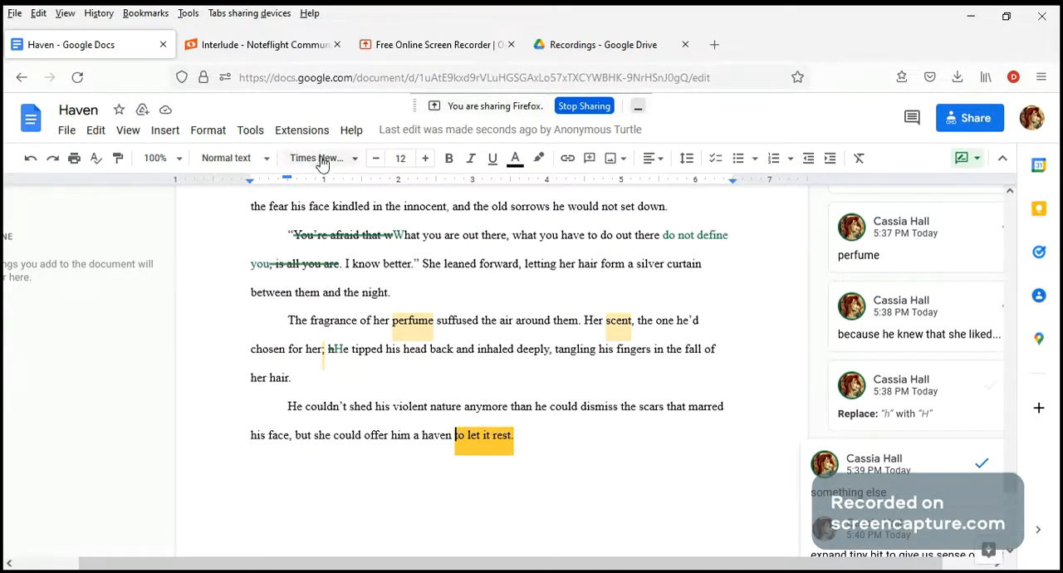